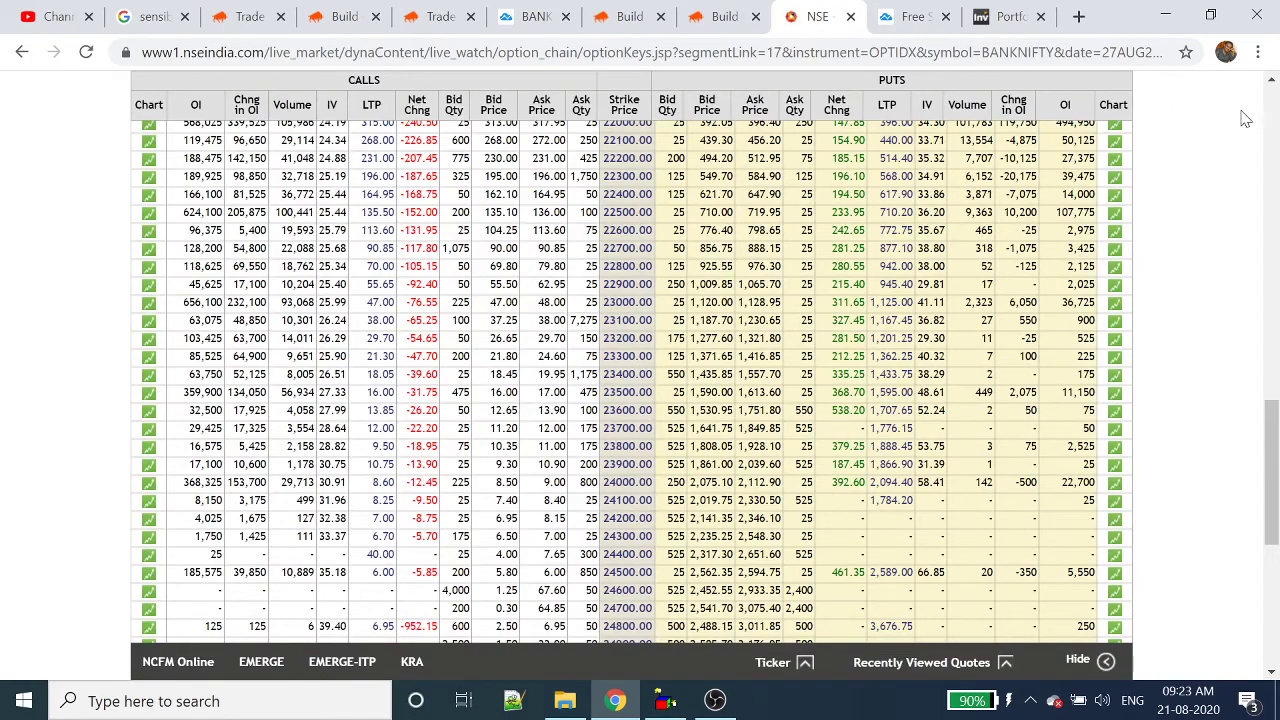
Display the NIFTY option chain on the NSE page and examine the calls and puts for strikes around 11400
{"action": "left_click", "coordinate": [1277, 113]}
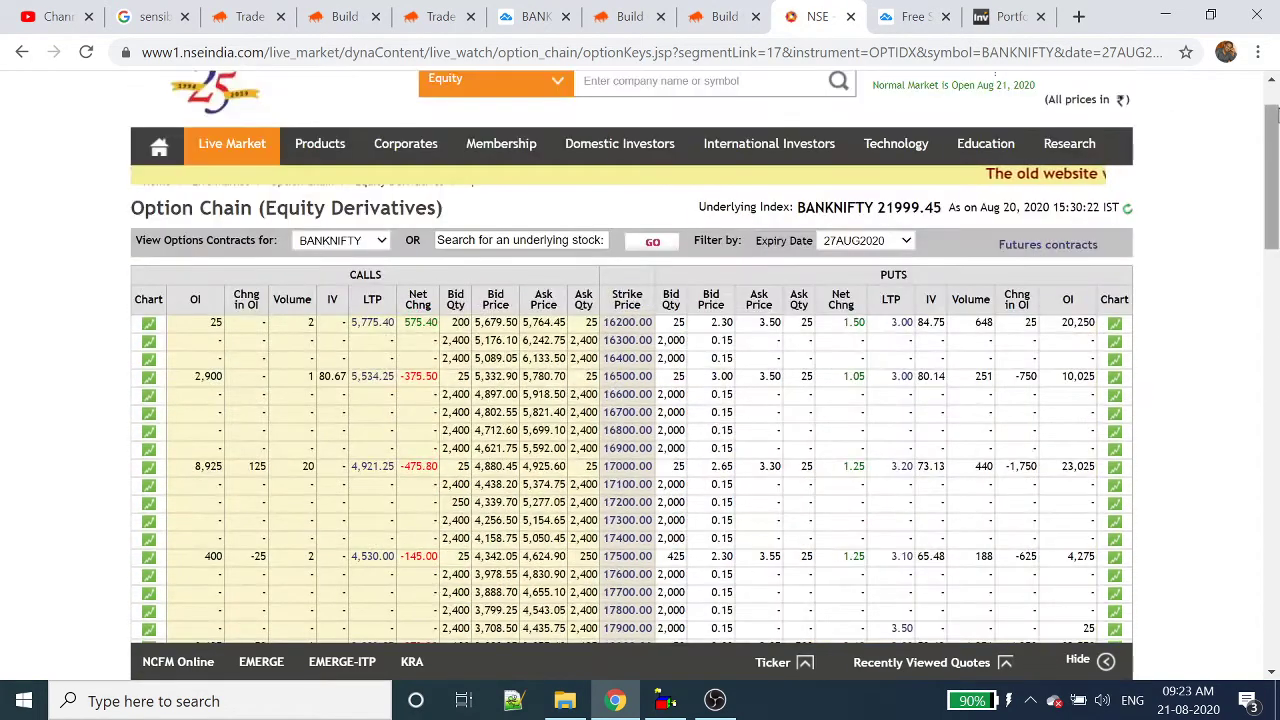
{"action": "scroll", "coordinate": [1275, 90], "scroll_direction": "up", "scroll_amount": 1}
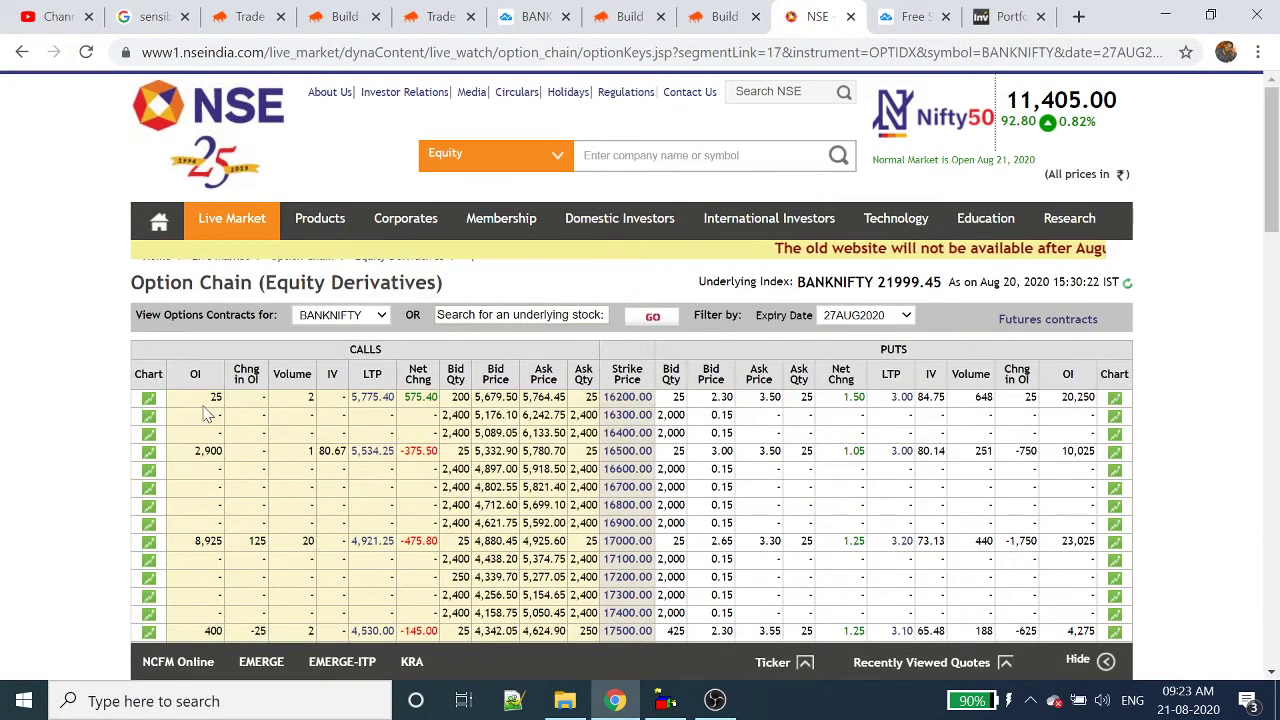
{"action": "left_click", "coordinate": [366, 320]}
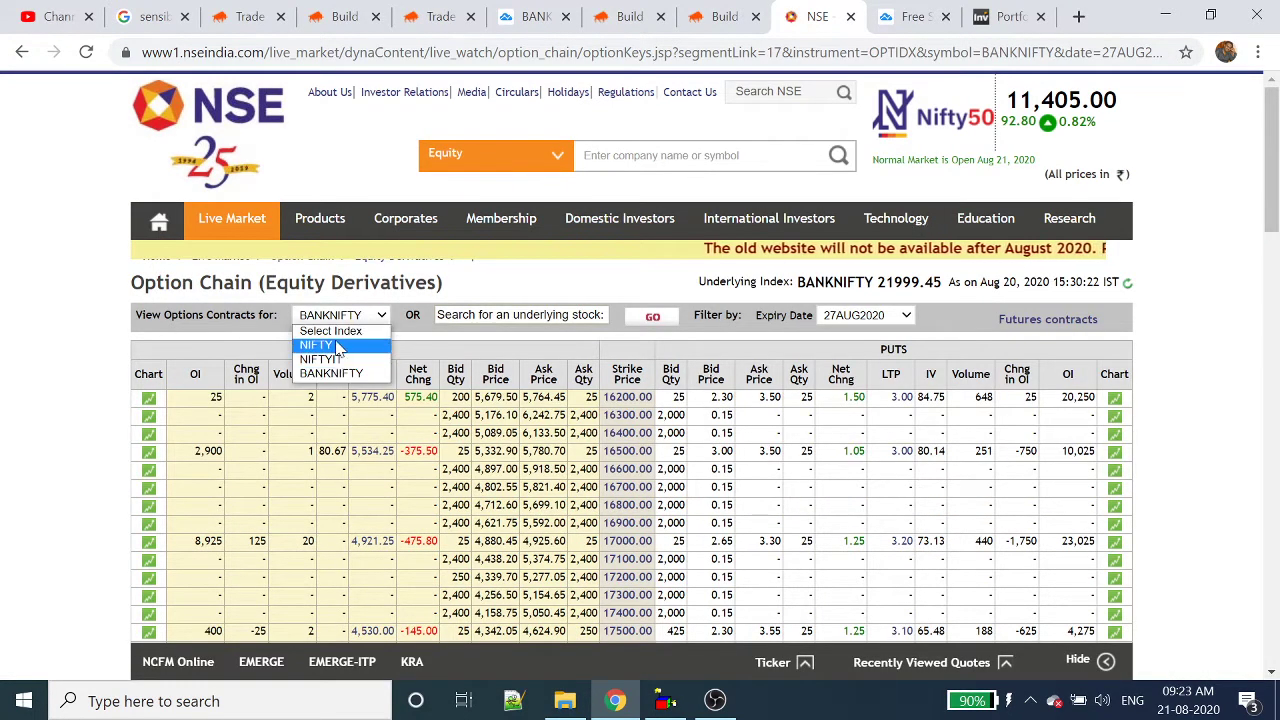
{"action": "left_click", "coordinate": [338, 346]}
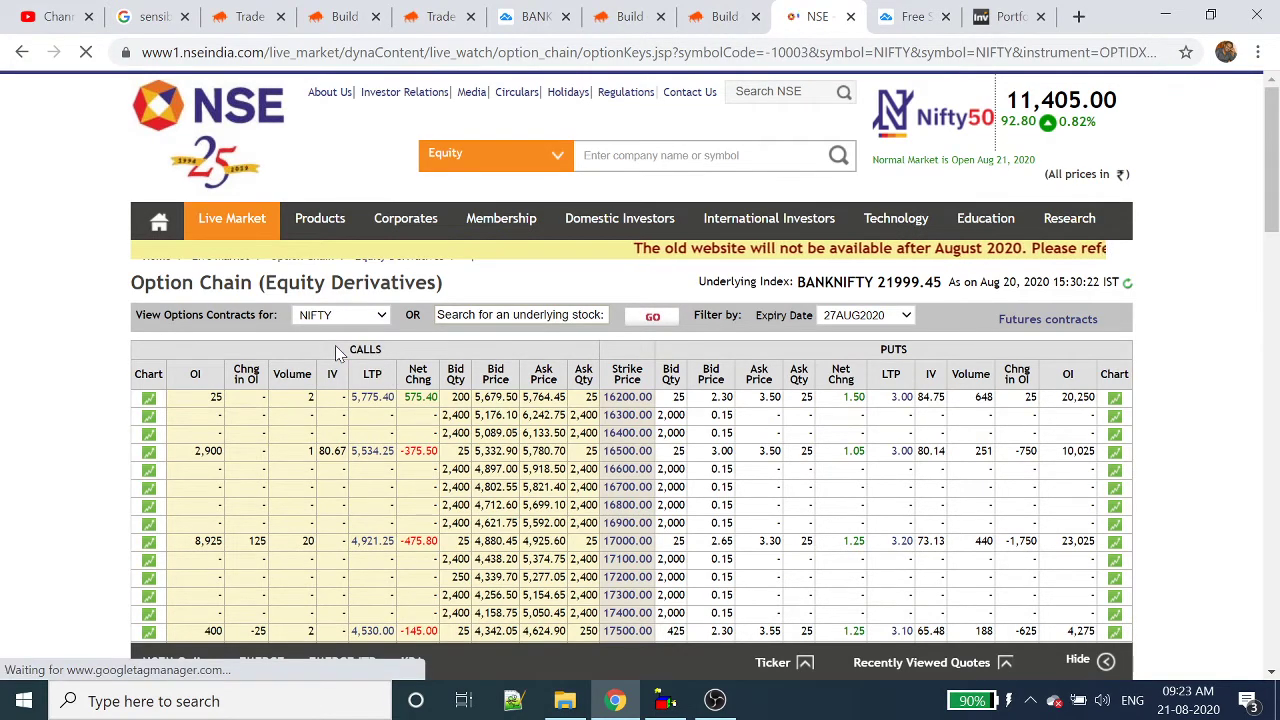
{"action": "left_click_drag", "start_coordinate": [1268, 178], "coordinate": [1226, 477]}
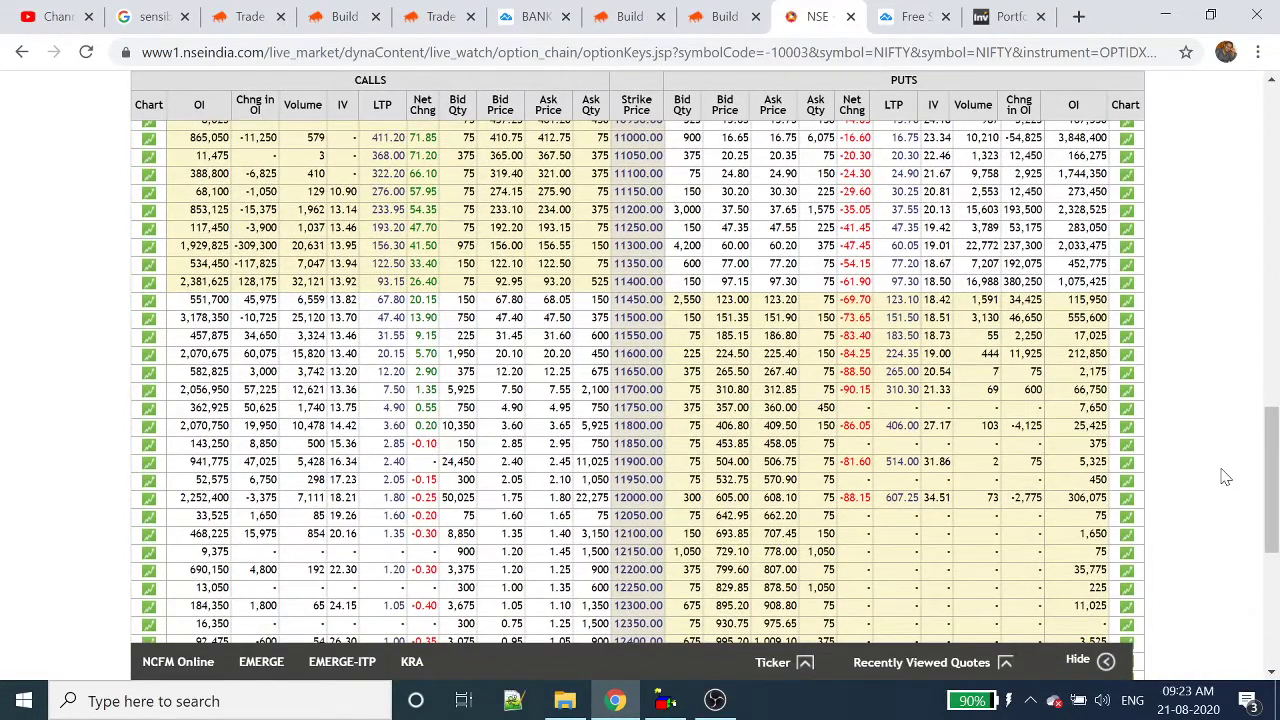
{"action": "mouse_move", "coordinate": [1276, 470]}
{"action": "left_mouse_down"}
{"action": "mouse_move", "coordinate": [1274, 541]}
{"action": "mouse_move", "coordinate": [1276, 447]}
{"action": "left_mouse_up"}
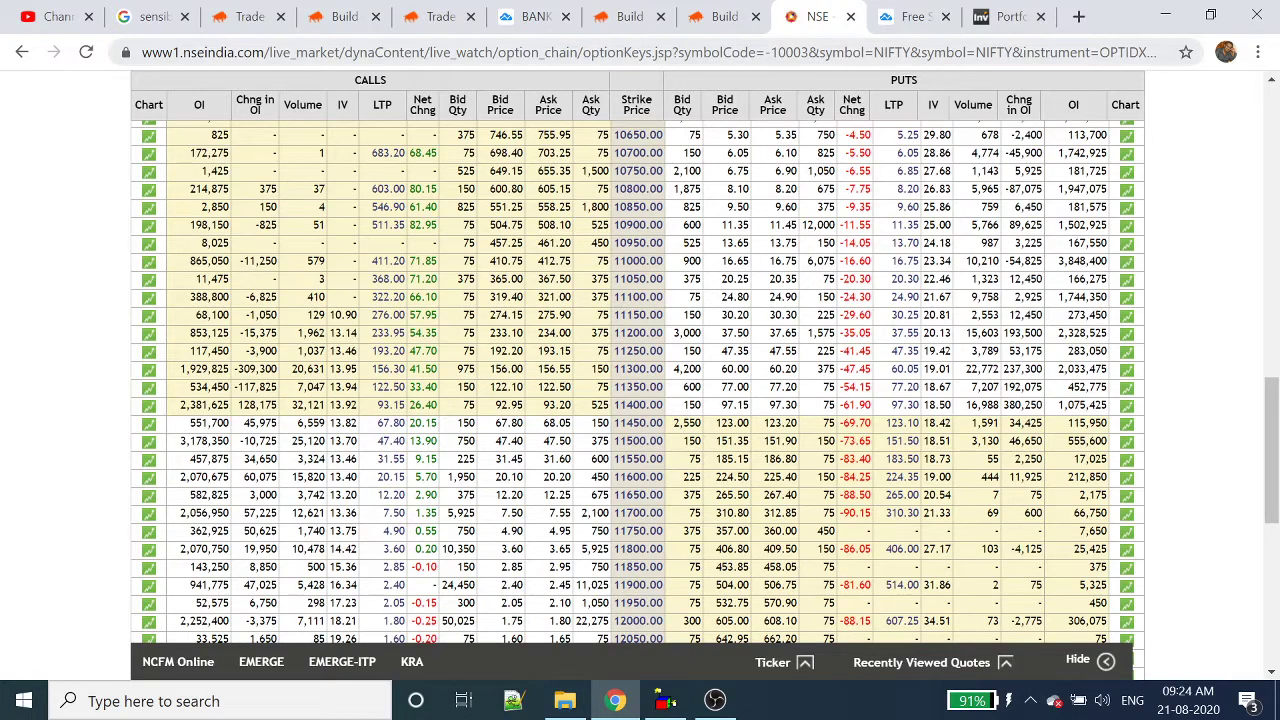
Switch to the Nifty portfolio in Sensibull virtual trading
{"action": "left_click", "coordinate": [258, 10]}
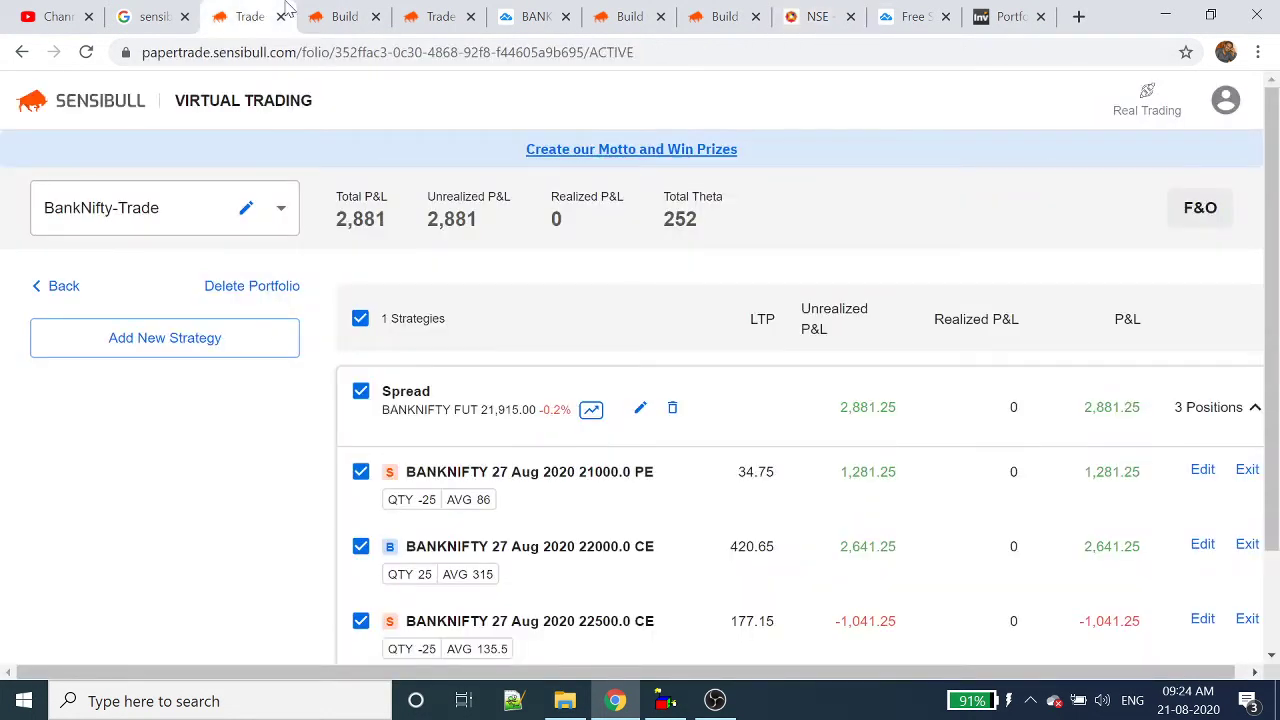
{"action": "left_click", "coordinate": [345, 12]}
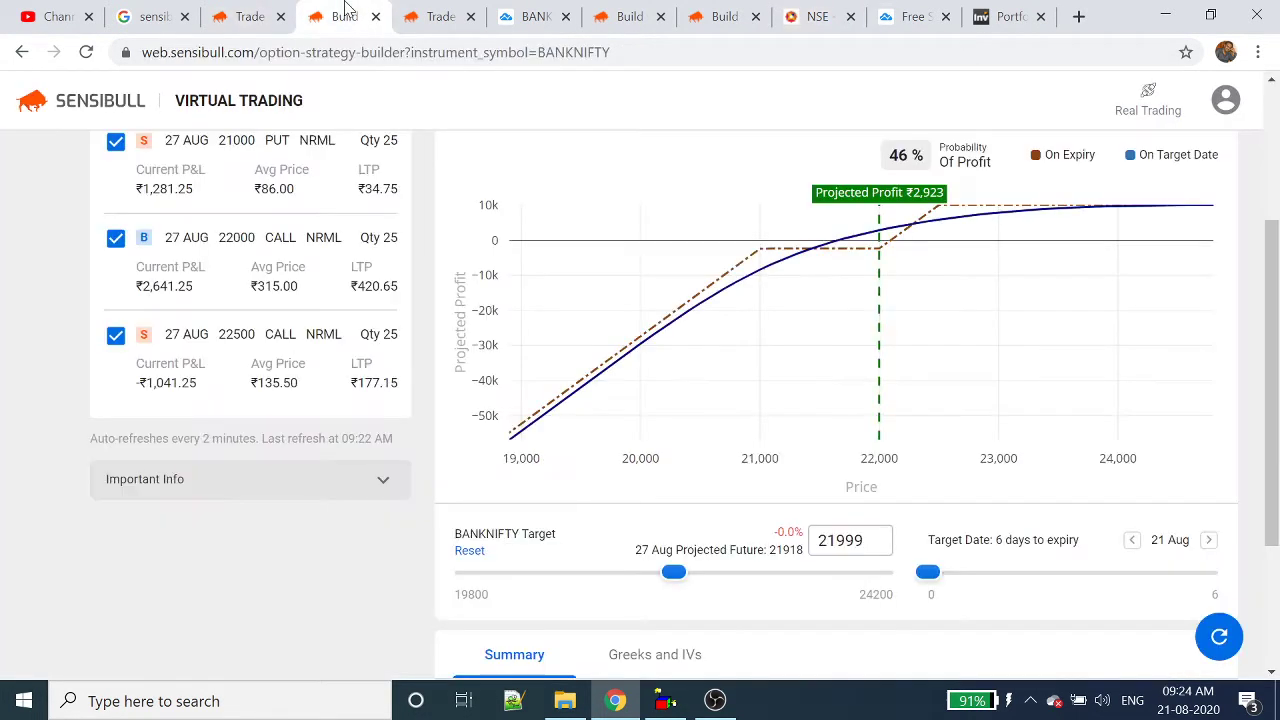
{"action": "left_click", "coordinate": [432, 12]}
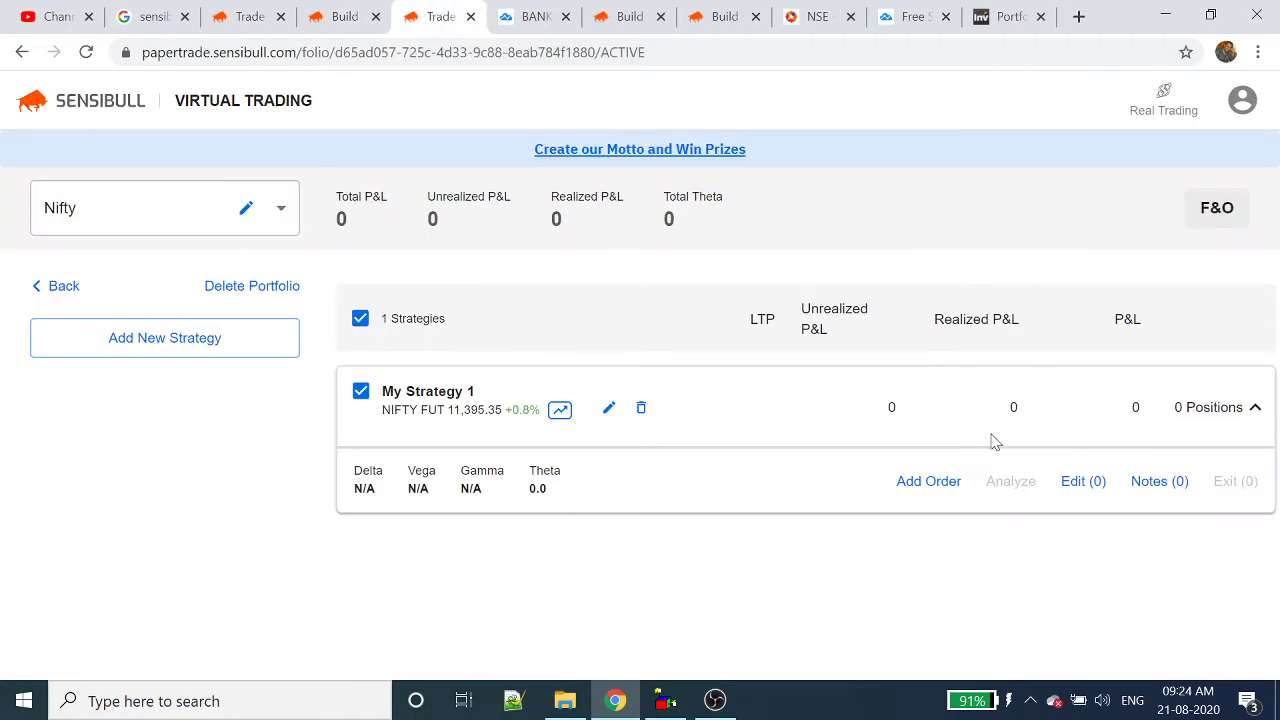
{"action": "left_click", "coordinate": [922, 484]}
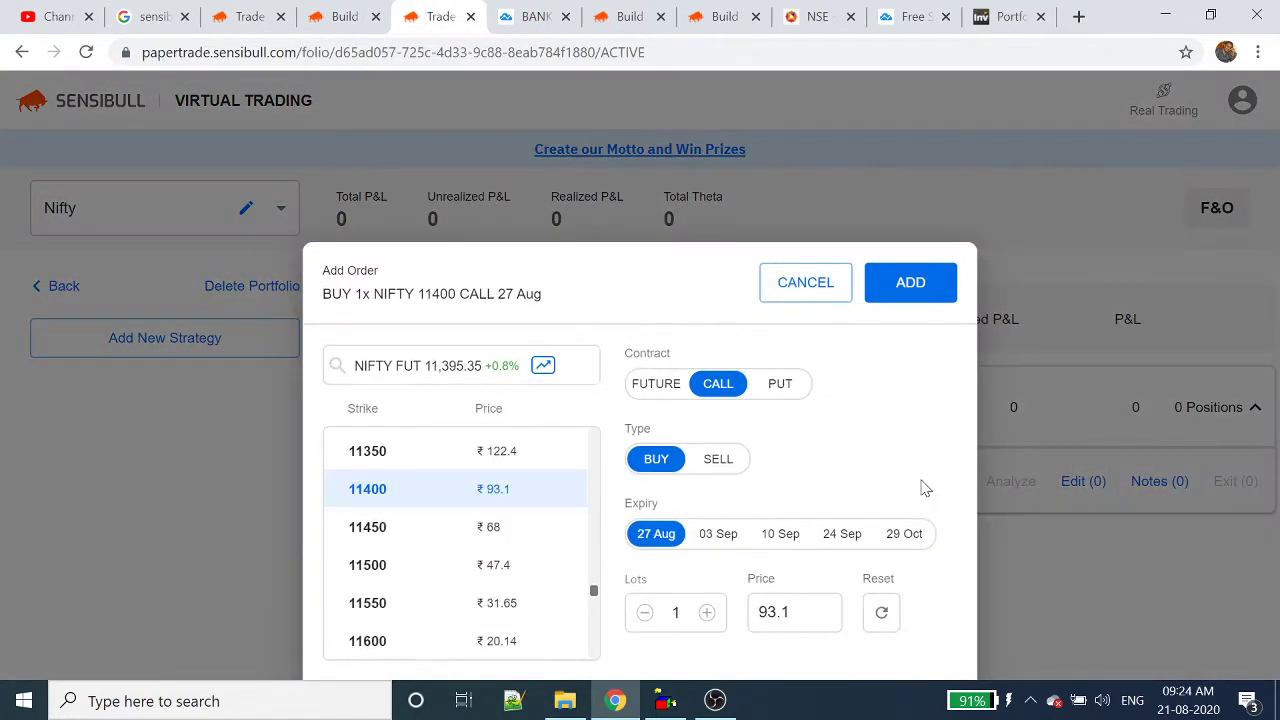
{"action": "left_click", "coordinate": [789, 302]}
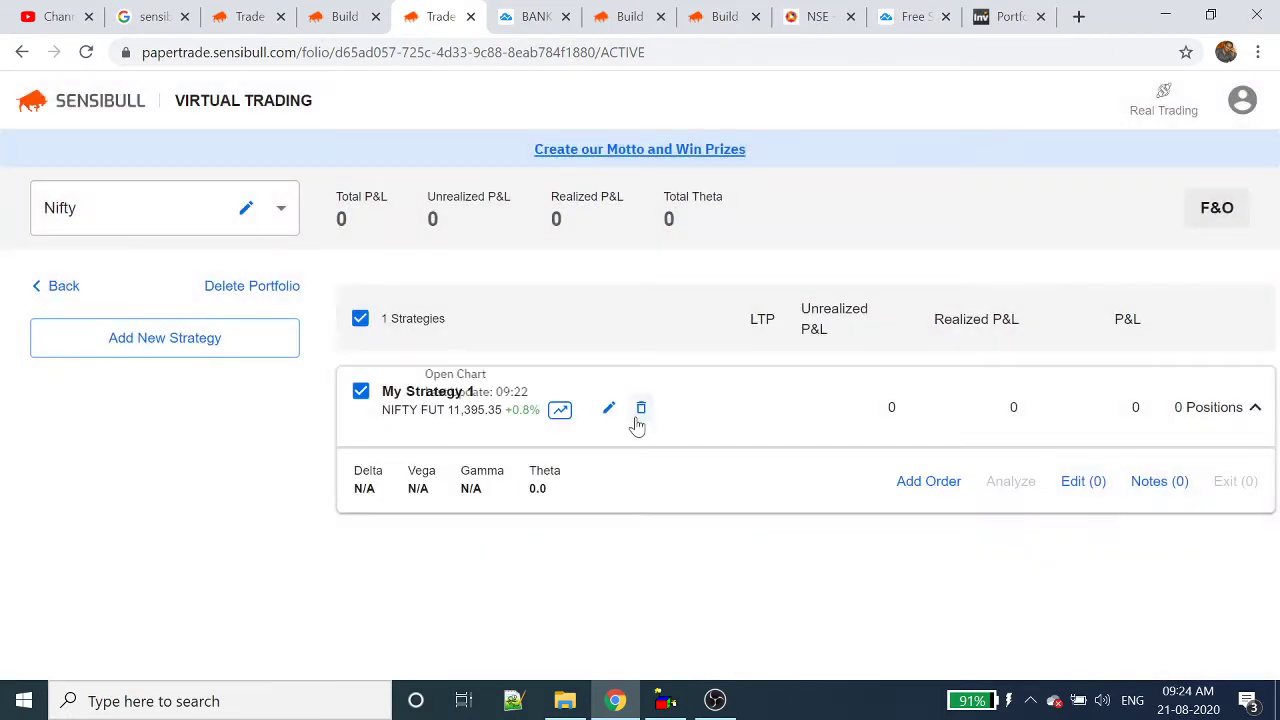
Rename the strategy My Strategy 1 as "Nifty Spread"
{"action": "left_click", "coordinate": [610, 410]}
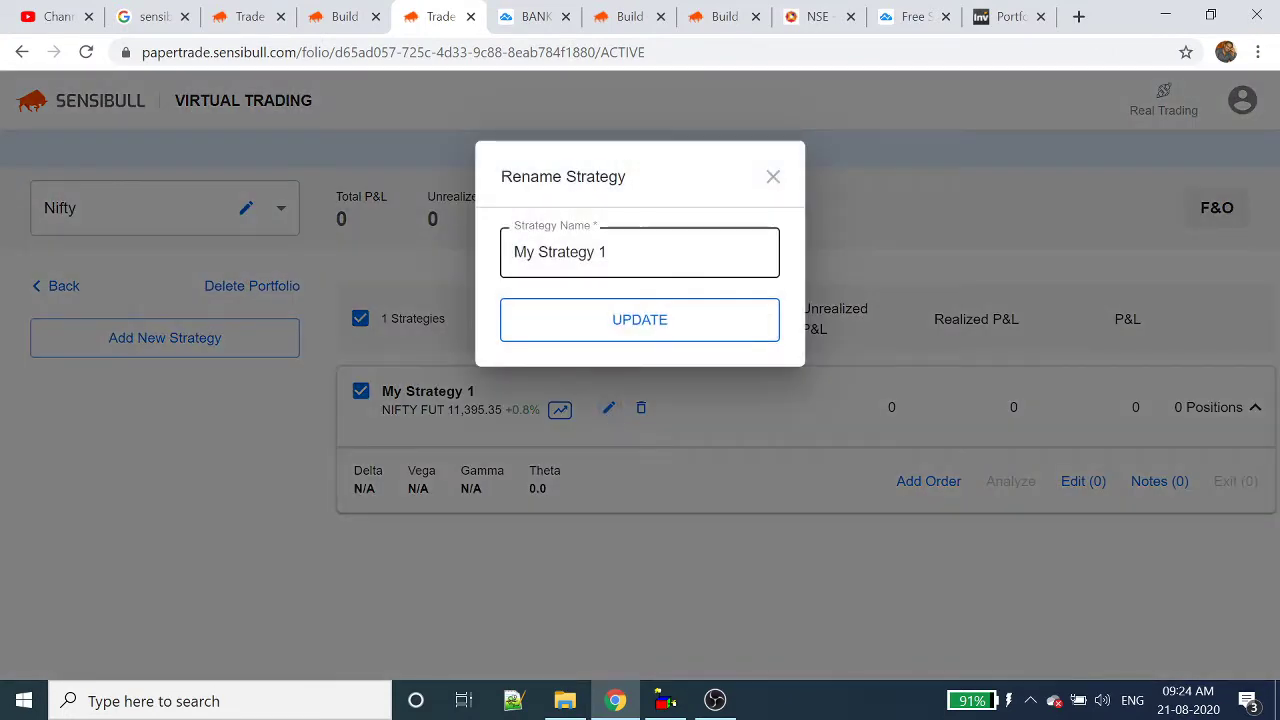
{"action": "key", "text": "ctrl+a"}
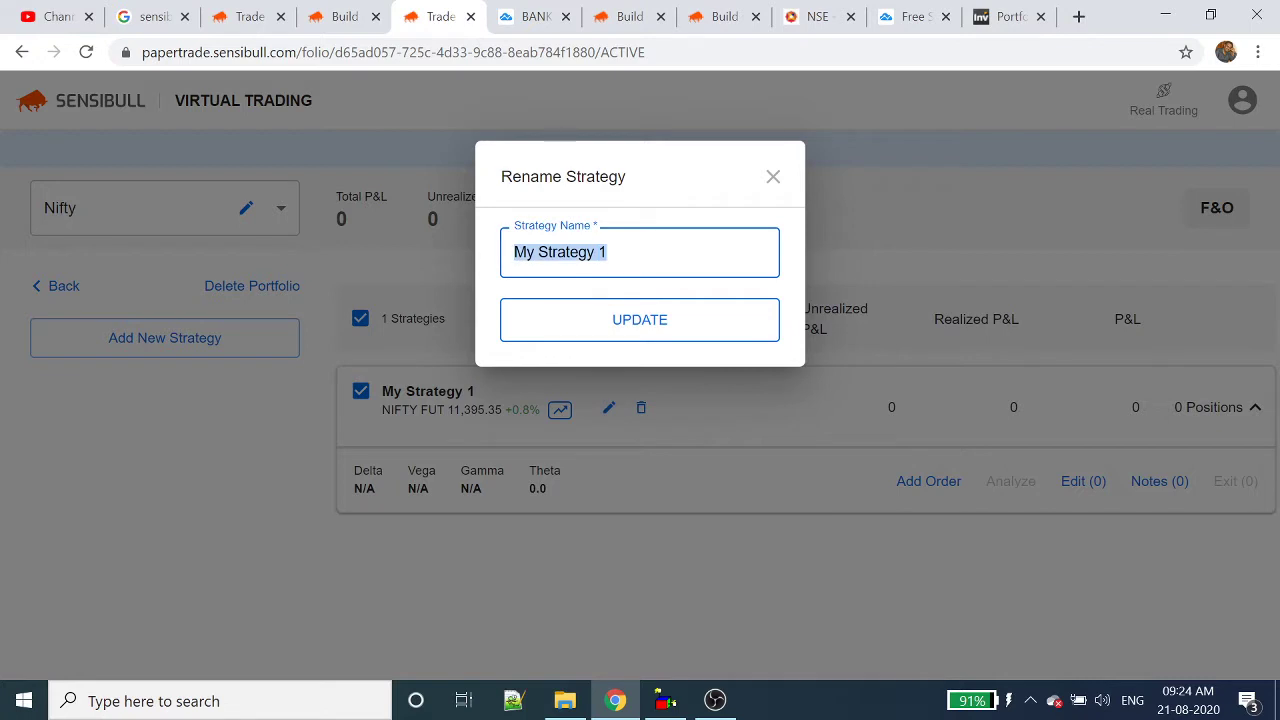
{"action": "key", "text": "Caps_Lock"}
{"action": "type", "text": "N"}
{"action": "key", "text": "Caps_Lock"}
{"action": "type", "text": "ifty"}
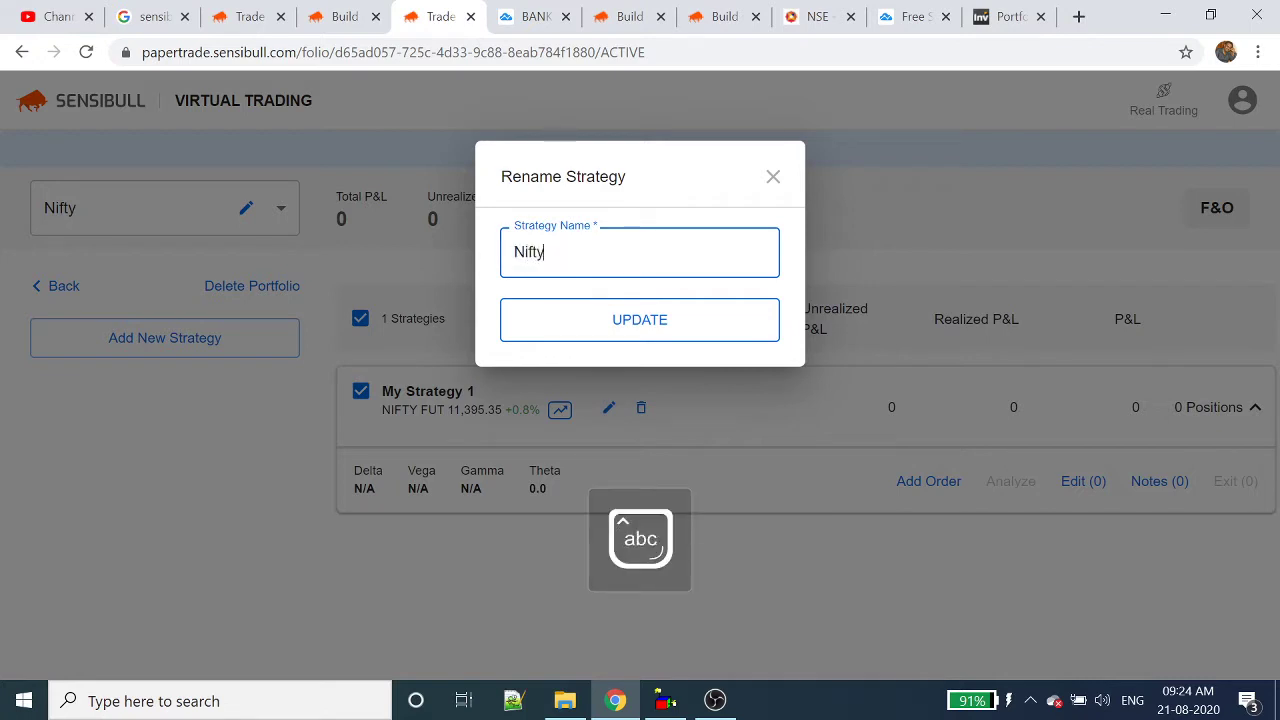
{"action": "key", "text": "Caps_Lock"}
{"action": "type", "text": "S"}
{"action": "key", "text": "Caps_Lock"}
{"action": "type", "text": "pread"}
{"action": "left_click", "coordinate": [643, 322]}
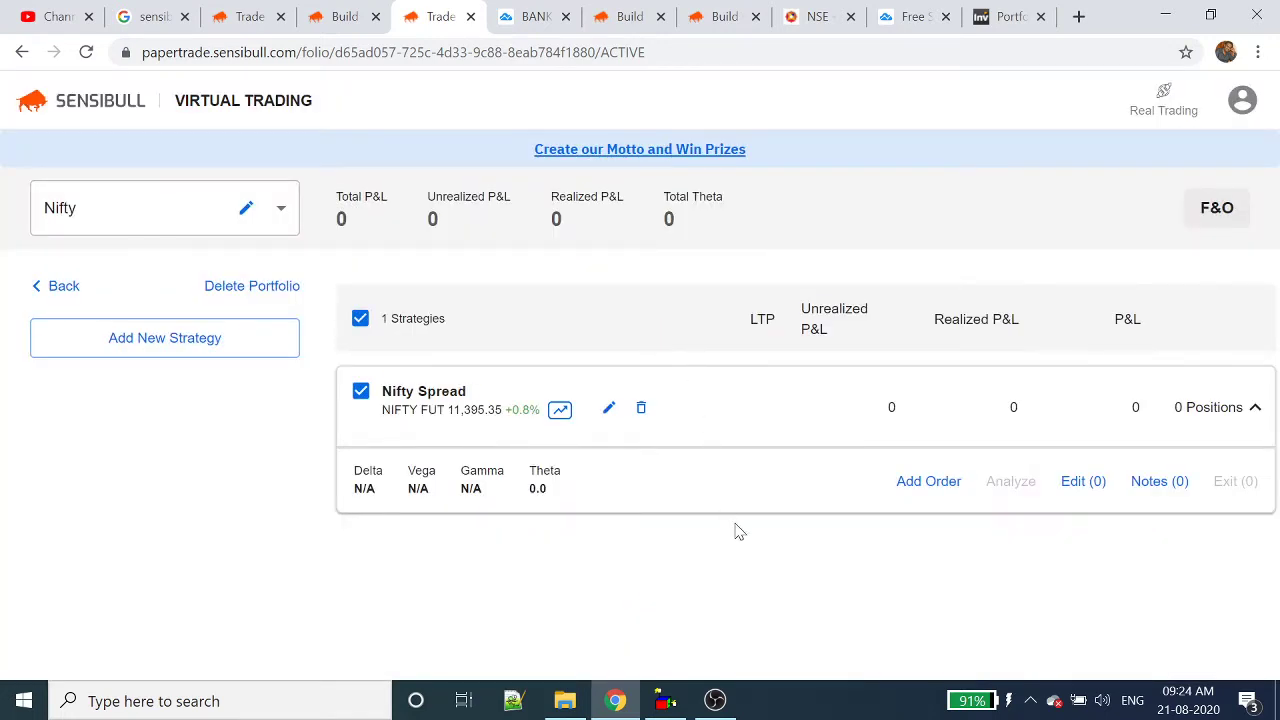
Add a buy order for 1 lot of the NIFTY 11400 call expiring 27 Aug to the Nifty Spread strategy
{"action": "triple_click", "coordinate": [939, 486]}
{"action": "left_click", "coordinate": [939, 486]}
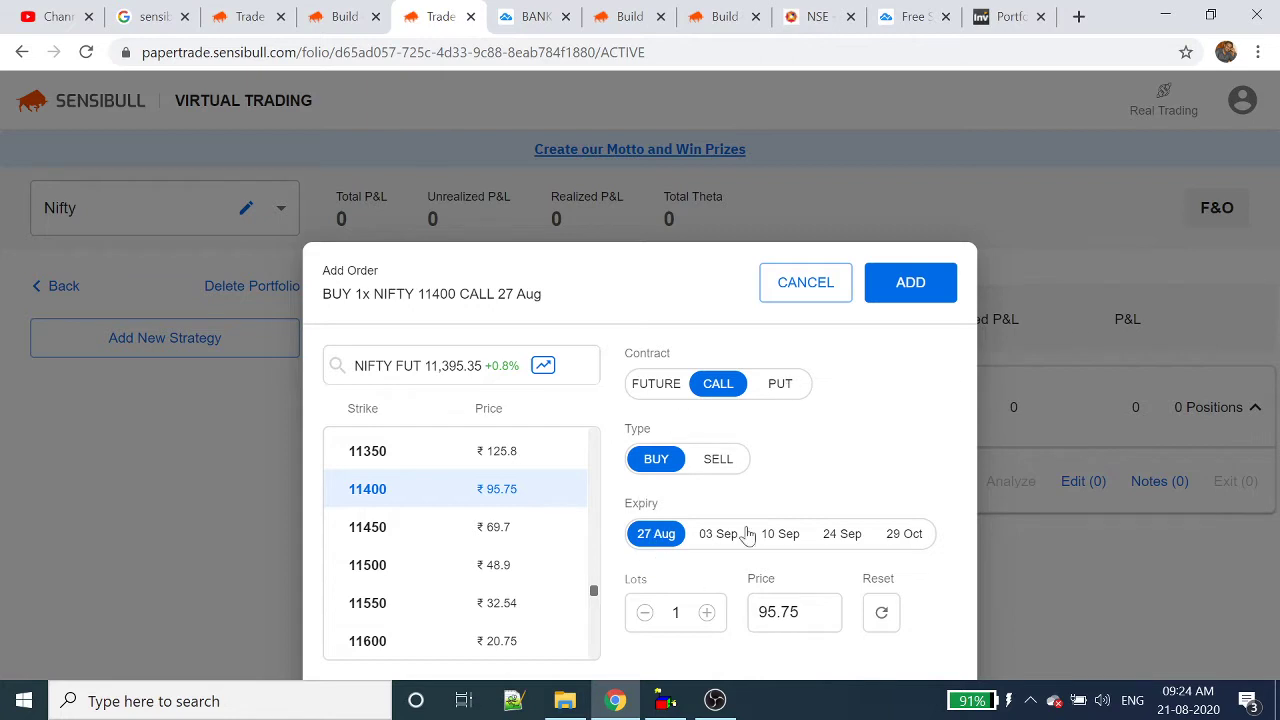
{"action": "left_click", "coordinate": [910, 284]}
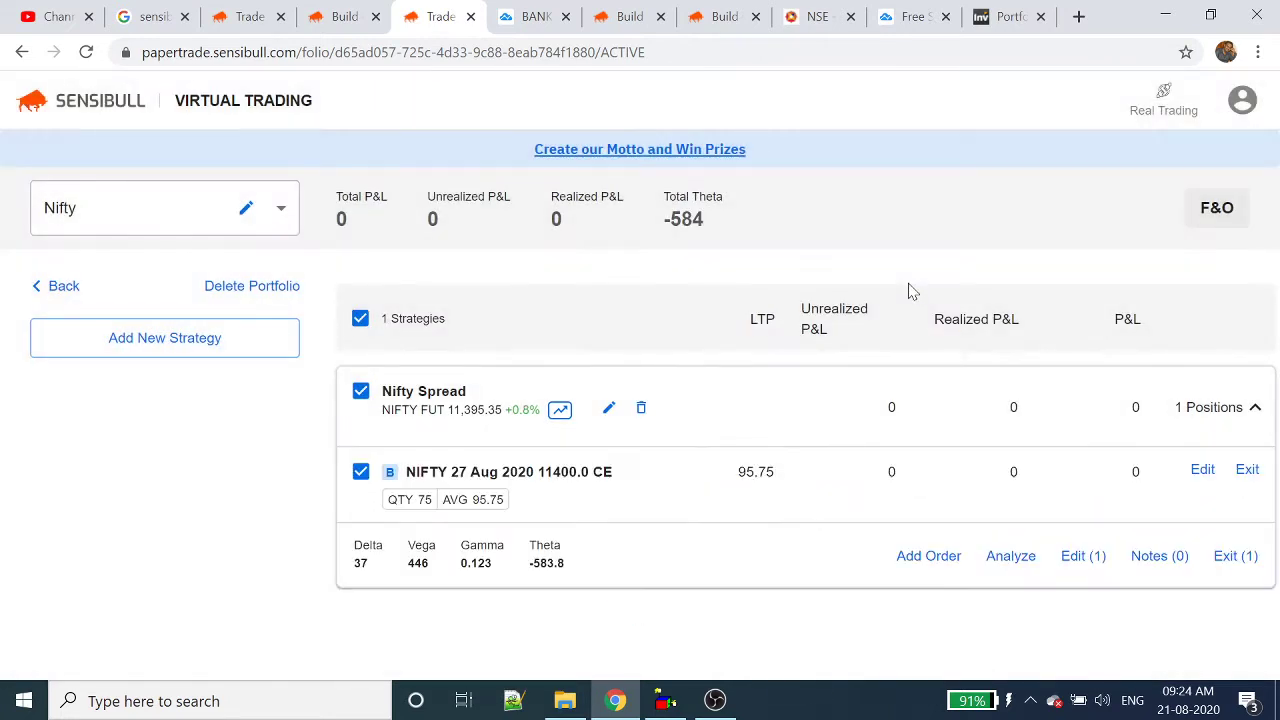
Add a sell order for 1 lot of the NIFTY 11200 put expiring 27 Aug to the Nifty Spread strategy
{"action": "left_click", "coordinate": [942, 563]}
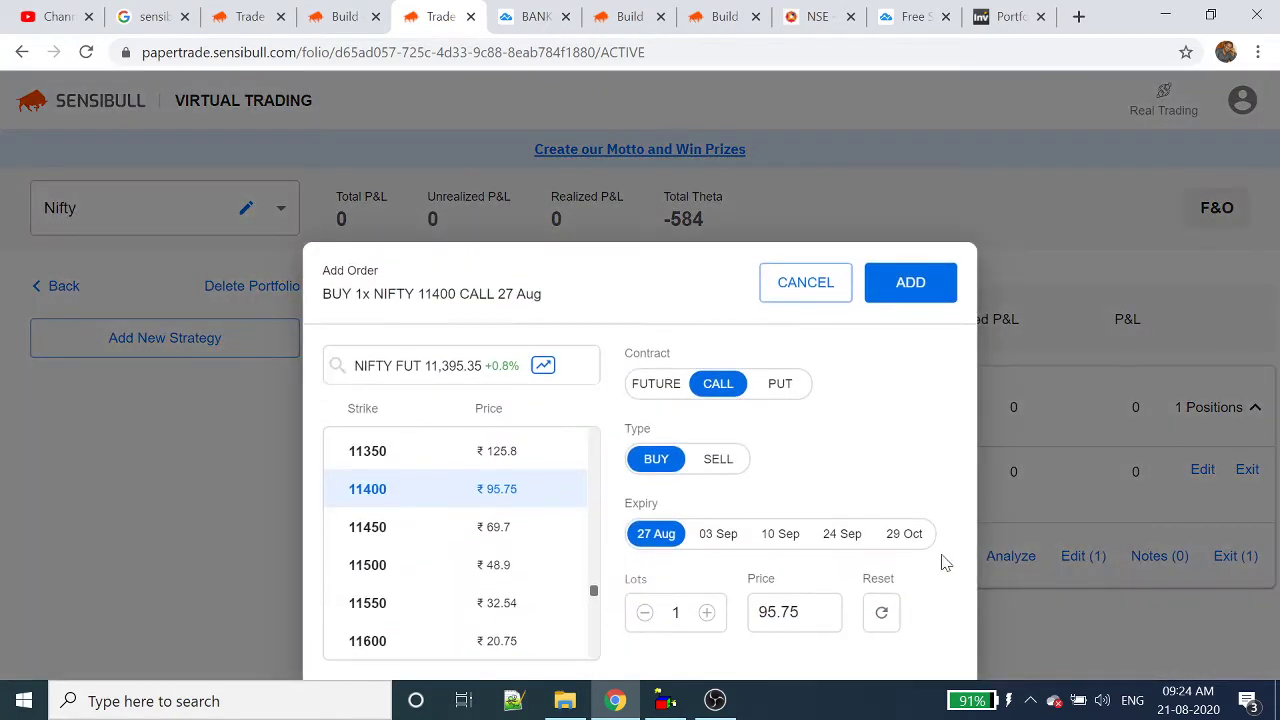
{"action": "left_click", "coordinate": [784, 389]}
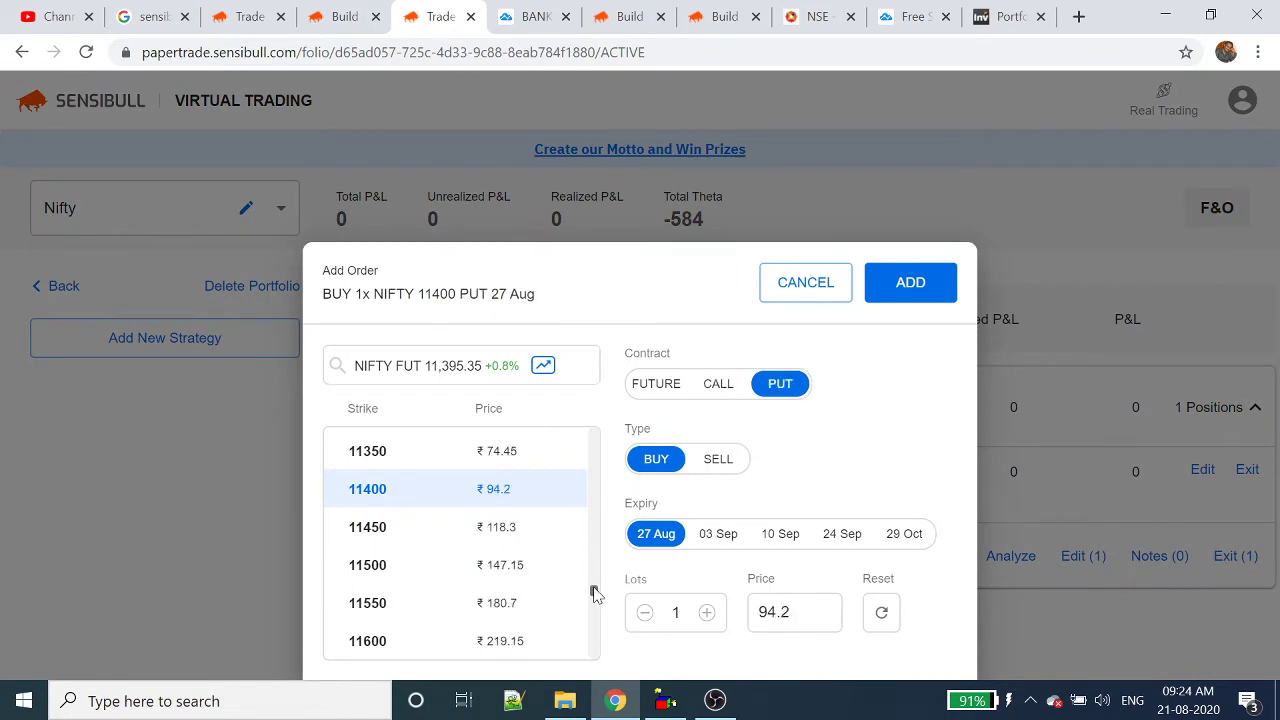
{"action": "scroll", "coordinate": [597, 591], "scroll_direction": "up", "scroll_amount": 2}
{"action": "scroll", "coordinate": [595, 585], "scroll_direction": "up", "scroll_amount": 2}
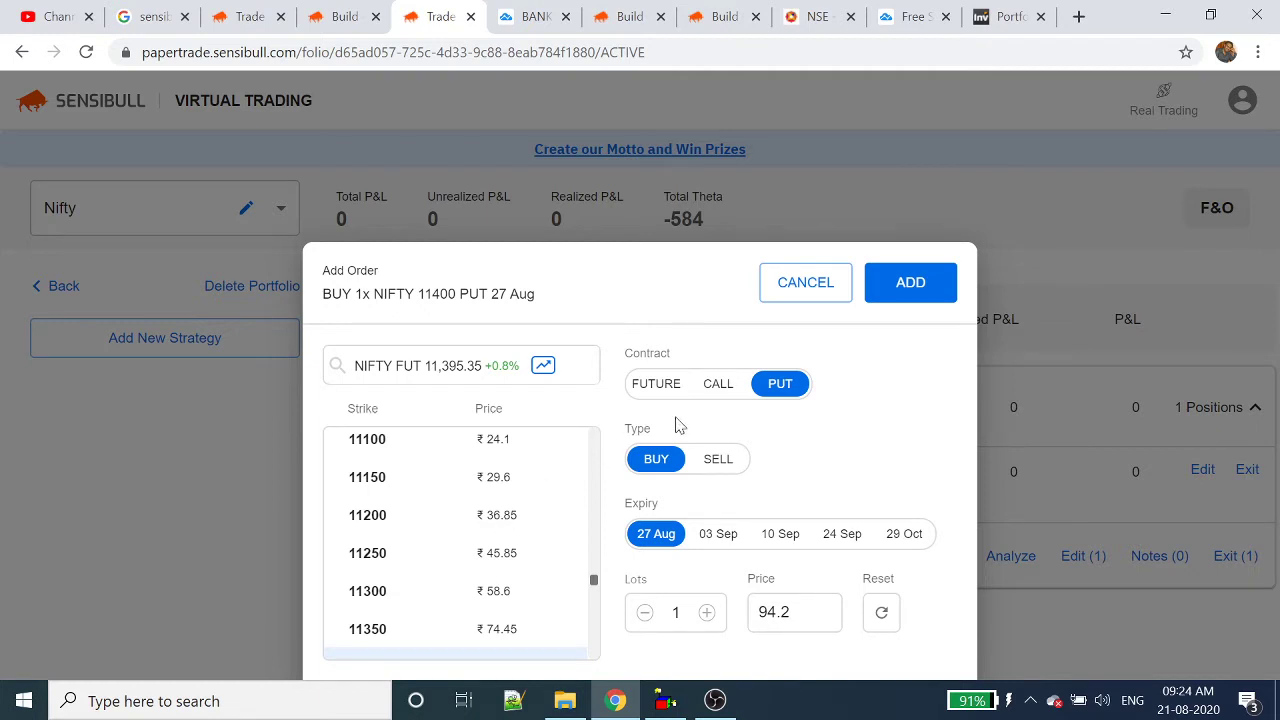
{"action": "left_click", "coordinate": [494, 525]}
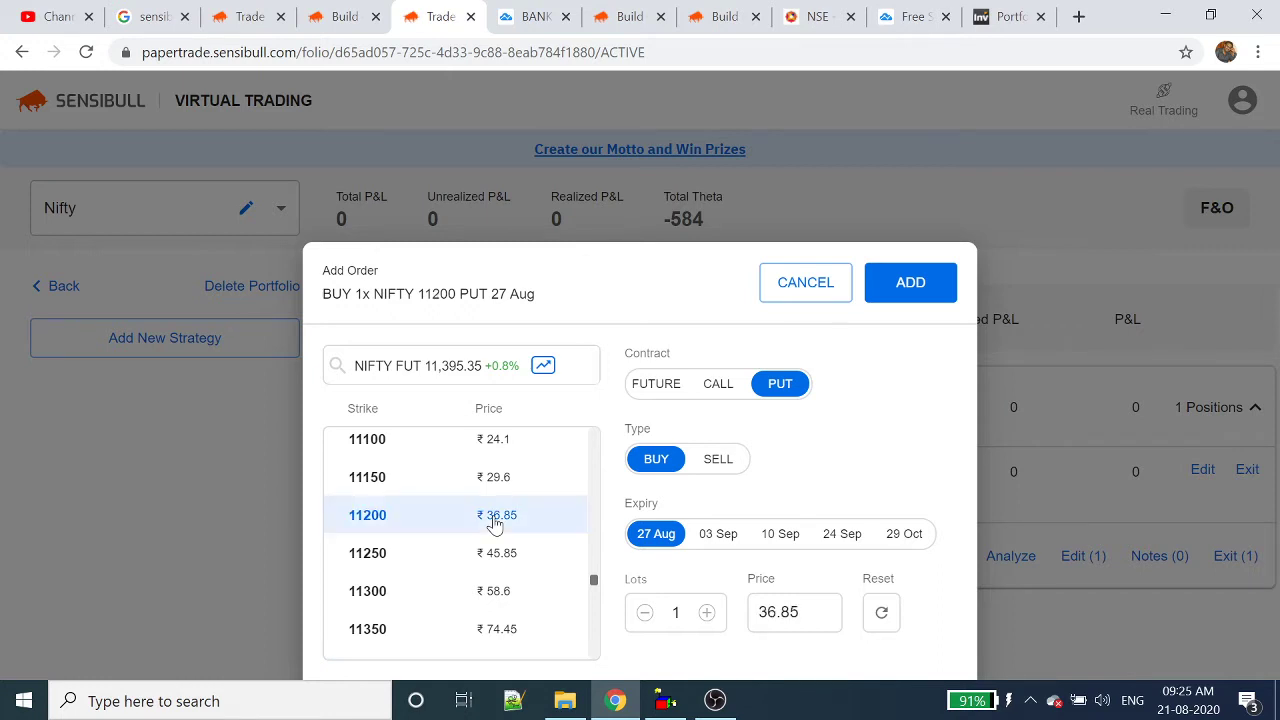
{"action": "left_click", "coordinate": [724, 463]}
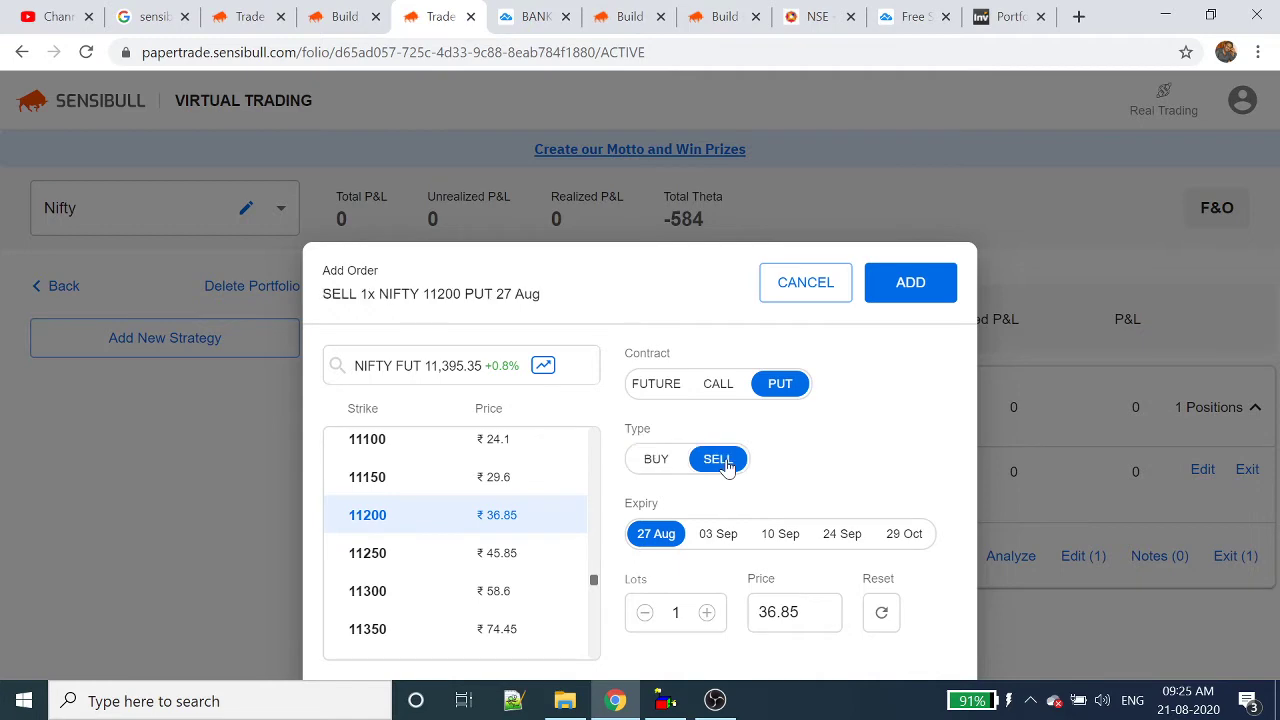
{"action": "left_click", "coordinate": [903, 290]}
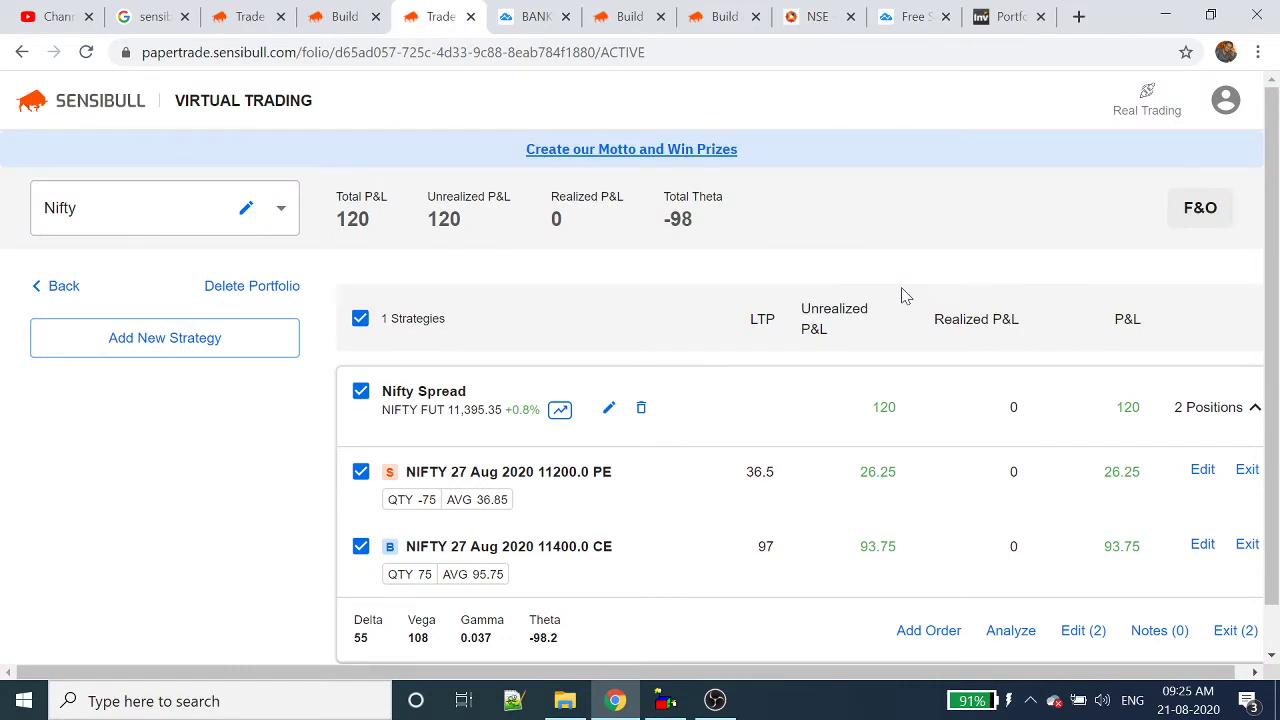
Add a sell order for 1 lot of the NIFTY 11650 put expiring 27 Aug to the Nifty Spread strategy
{"action": "left_click", "coordinate": [930, 632]}
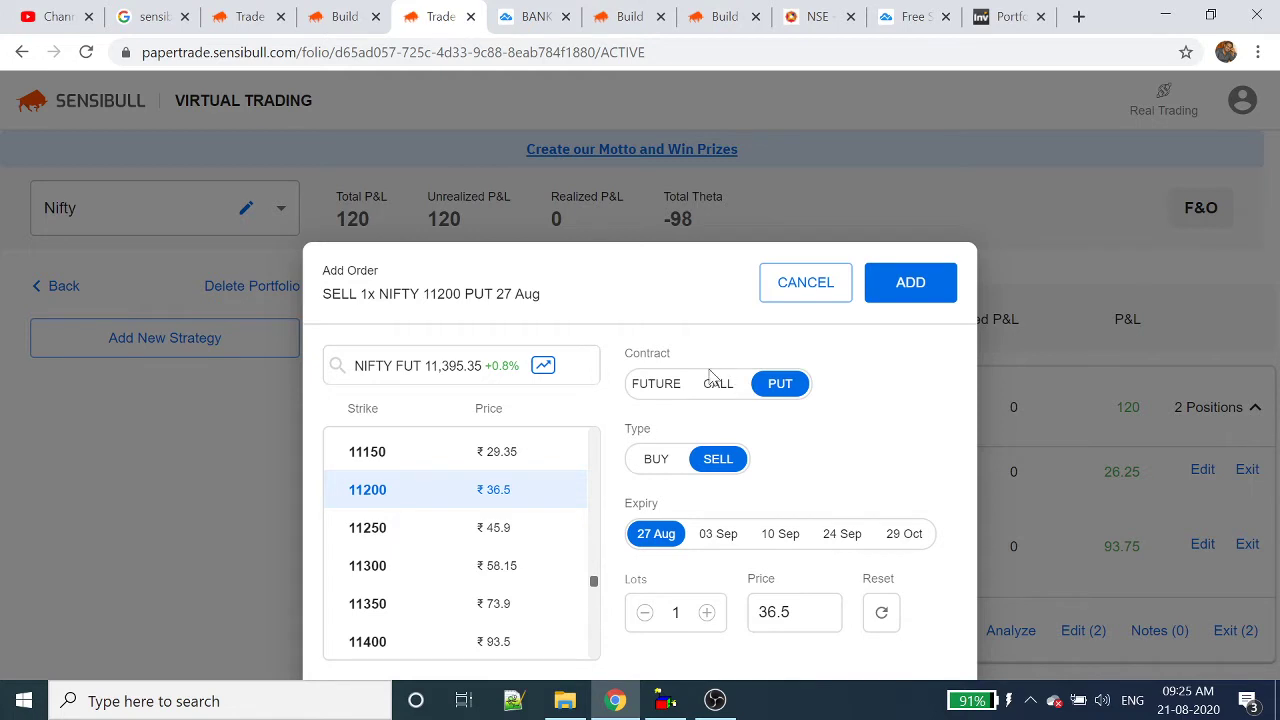
{"action": "left_click", "coordinate": [710, 386]}
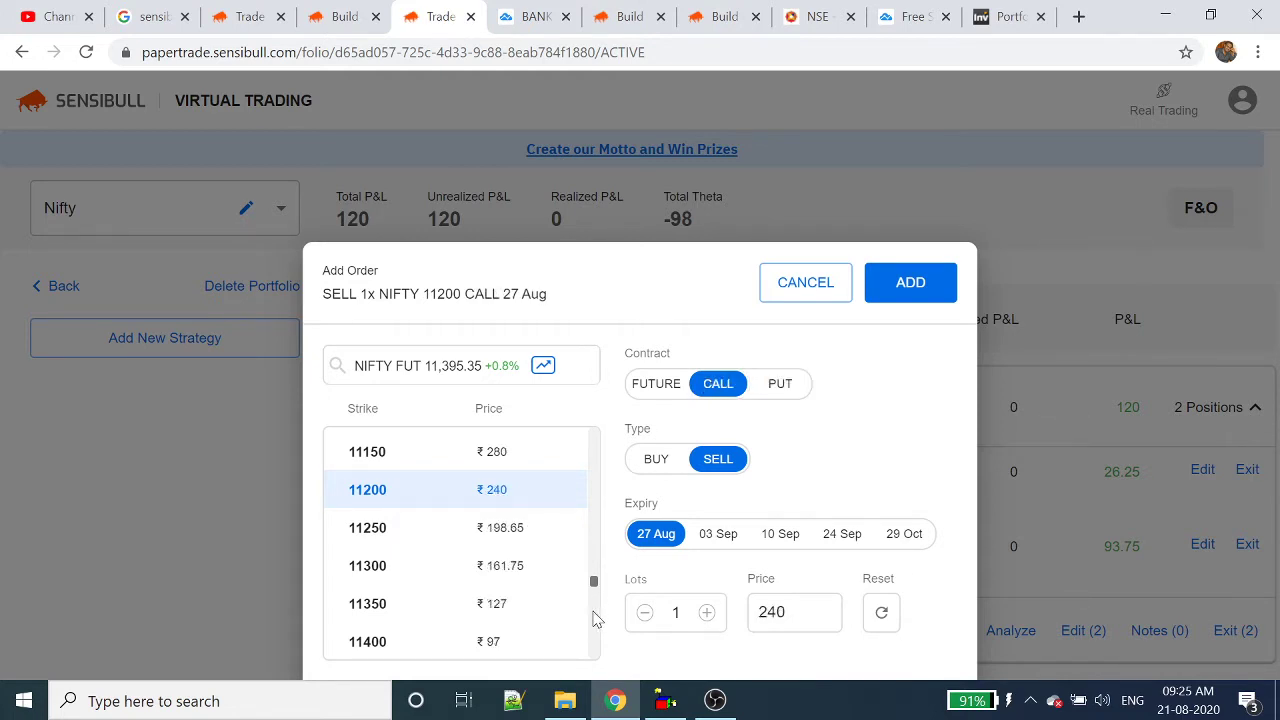
{"action": "scroll", "coordinate": [598, 610], "scroll_direction": "down", "scroll_amount": 3}
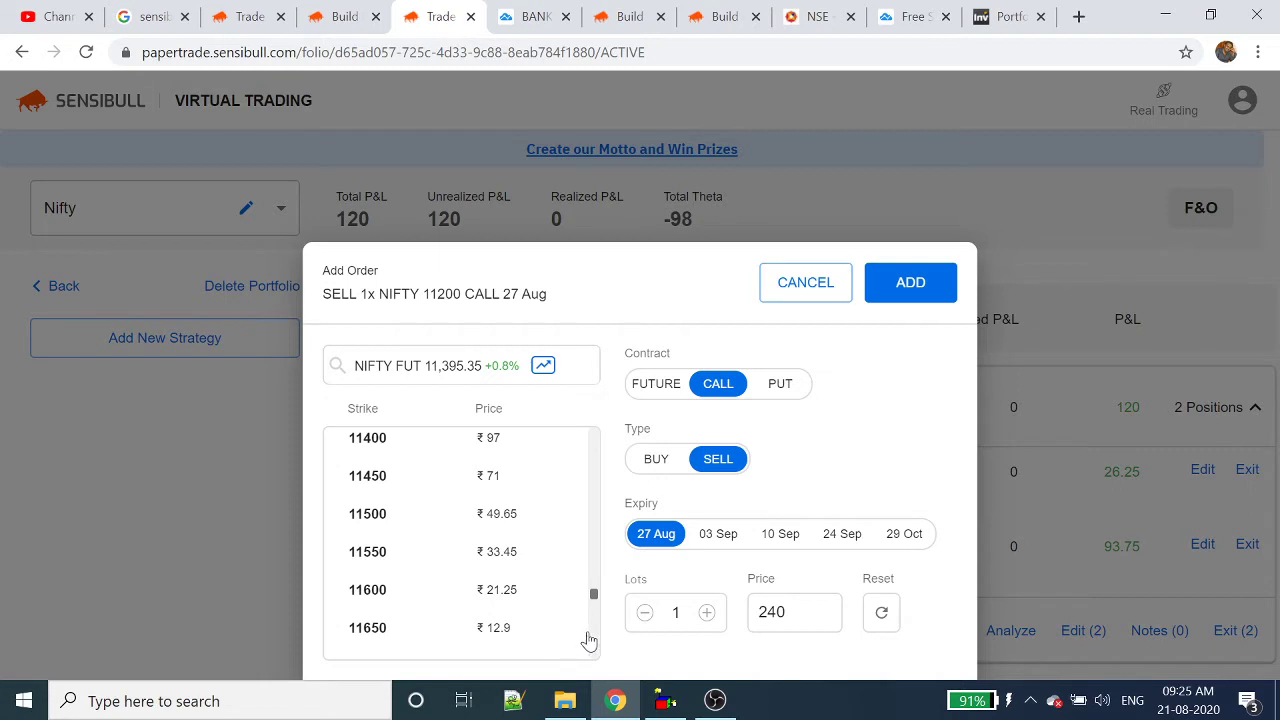
{"action": "left_click", "coordinate": [776, 395]}
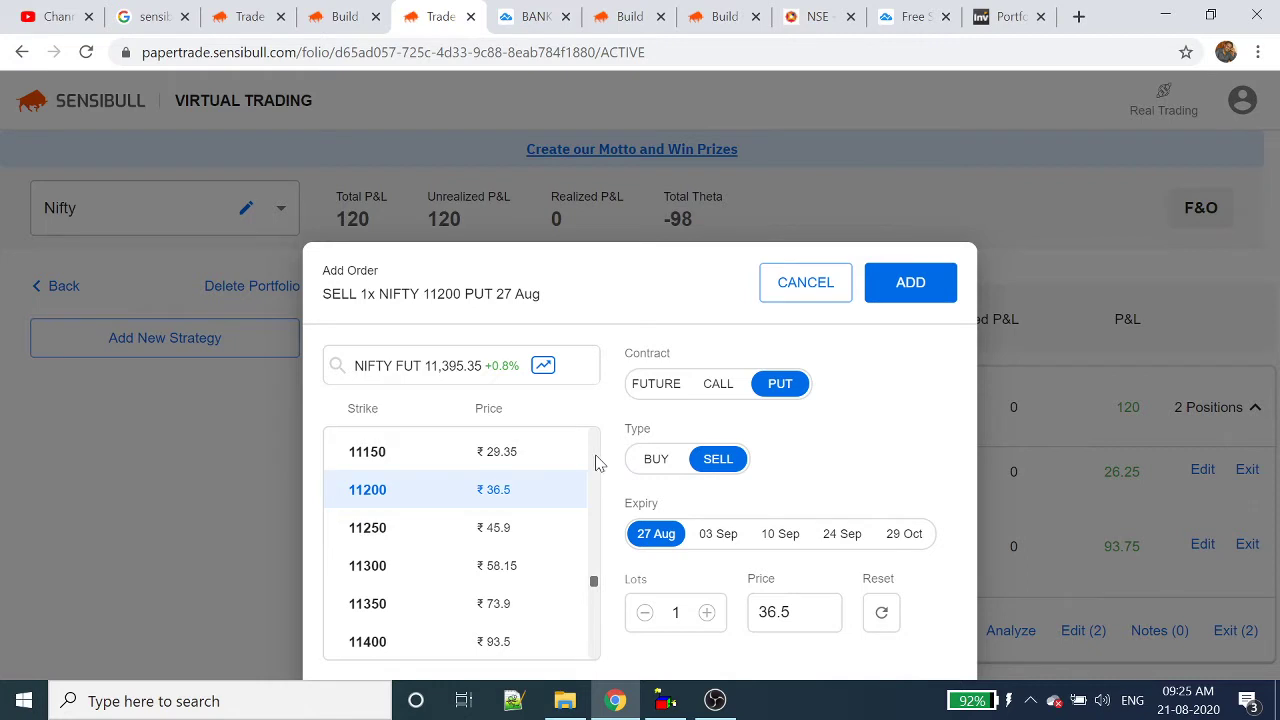
{"action": "scroll", "coordinate": [595, 628], "scroll_direction": "down", "scroll_amount": 3}
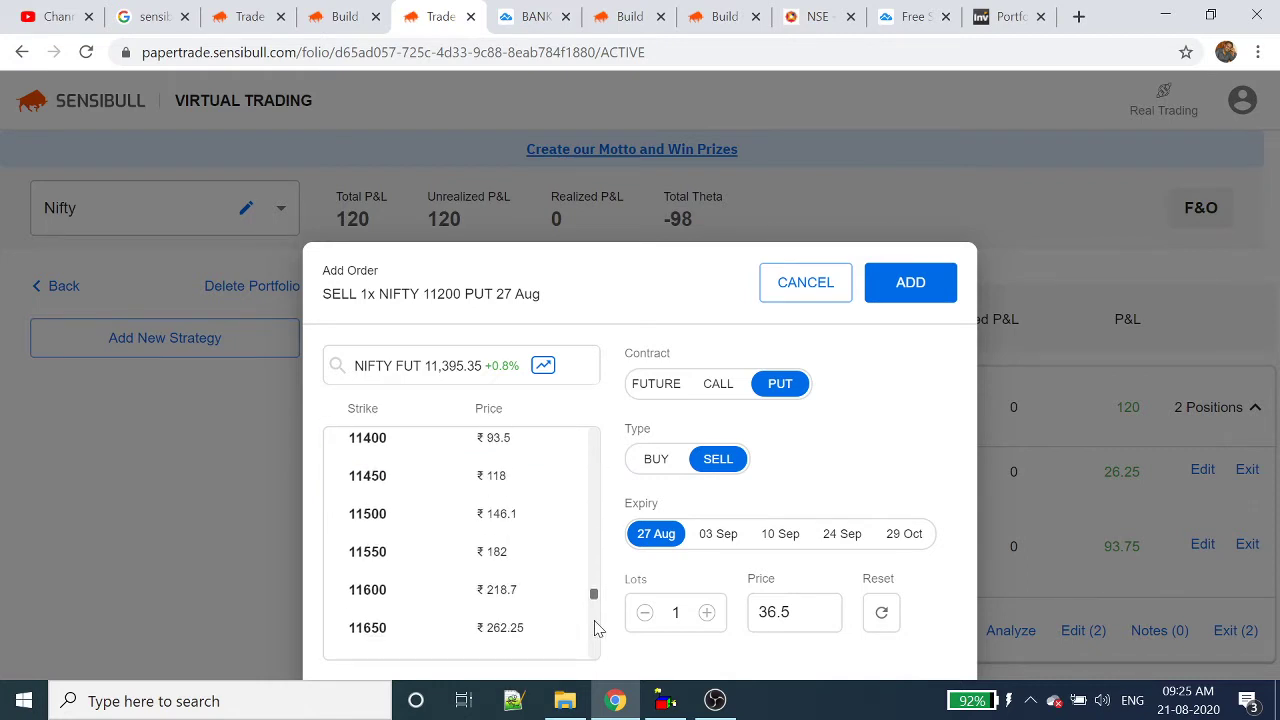
{"action": "left_click", "coordinate": [522, 638]}
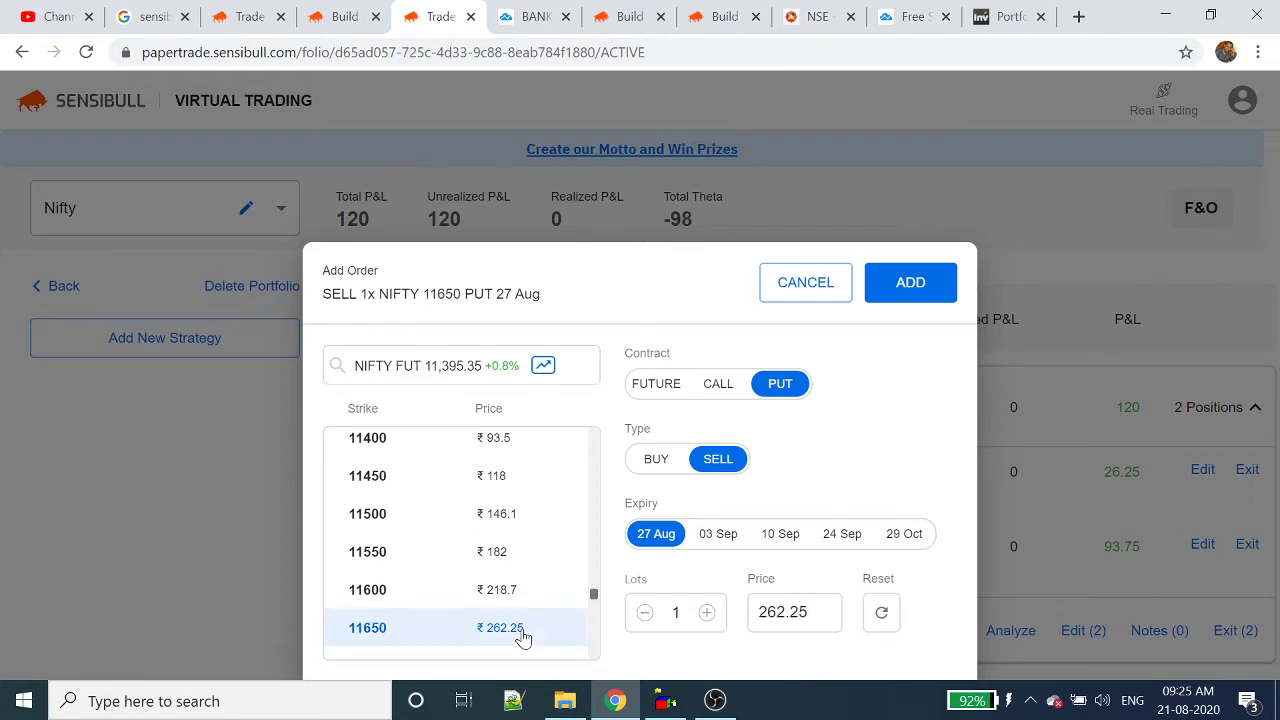
{"action": "left_click", "coordinate": [930, 285]}
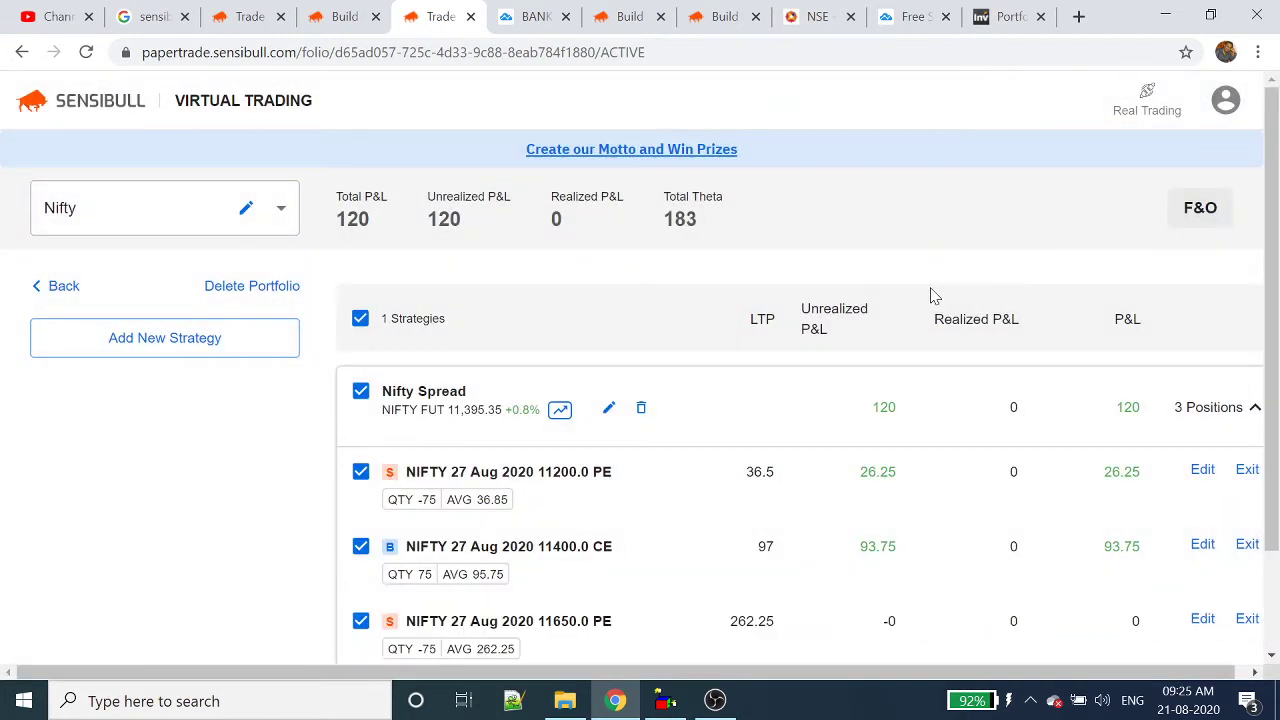
Change the 11650 put sell order in Nifty Spread to a sell order for the NIFTY 11100 call expiring 27 Aug
{"action": "left_click_drag", "start_coordinate": [1276, 342], "coordinate": [1245, 460]}
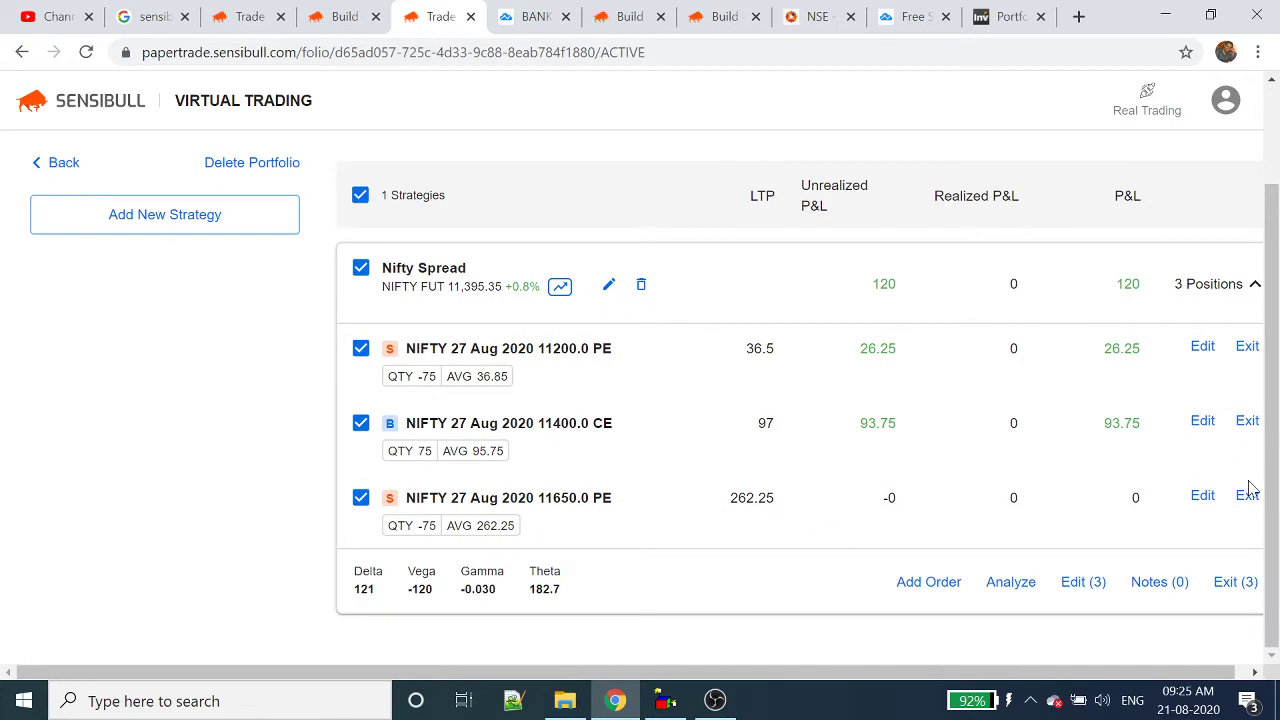
{"action": "left_click", "coordinate": [1203, 497]}
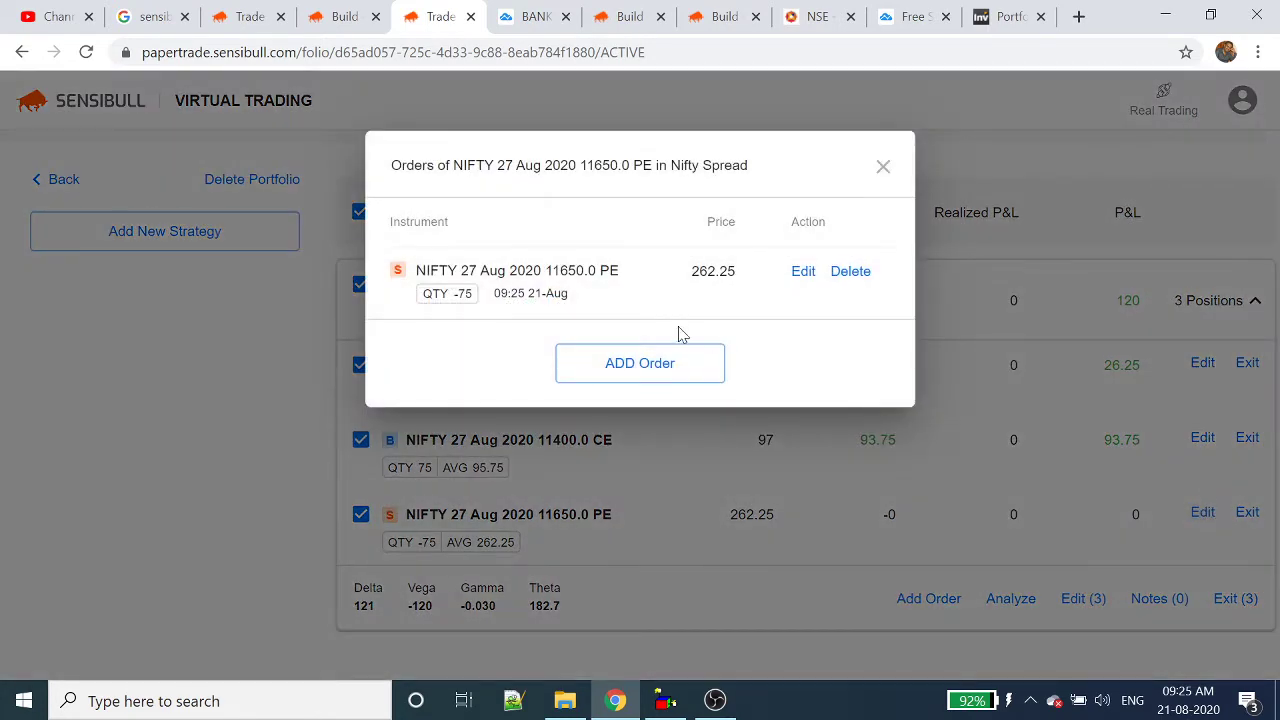
{"action": "double_click", "coordinate": [803, 276]}
{"action": "left_click", "coordinate": [803, 276]}
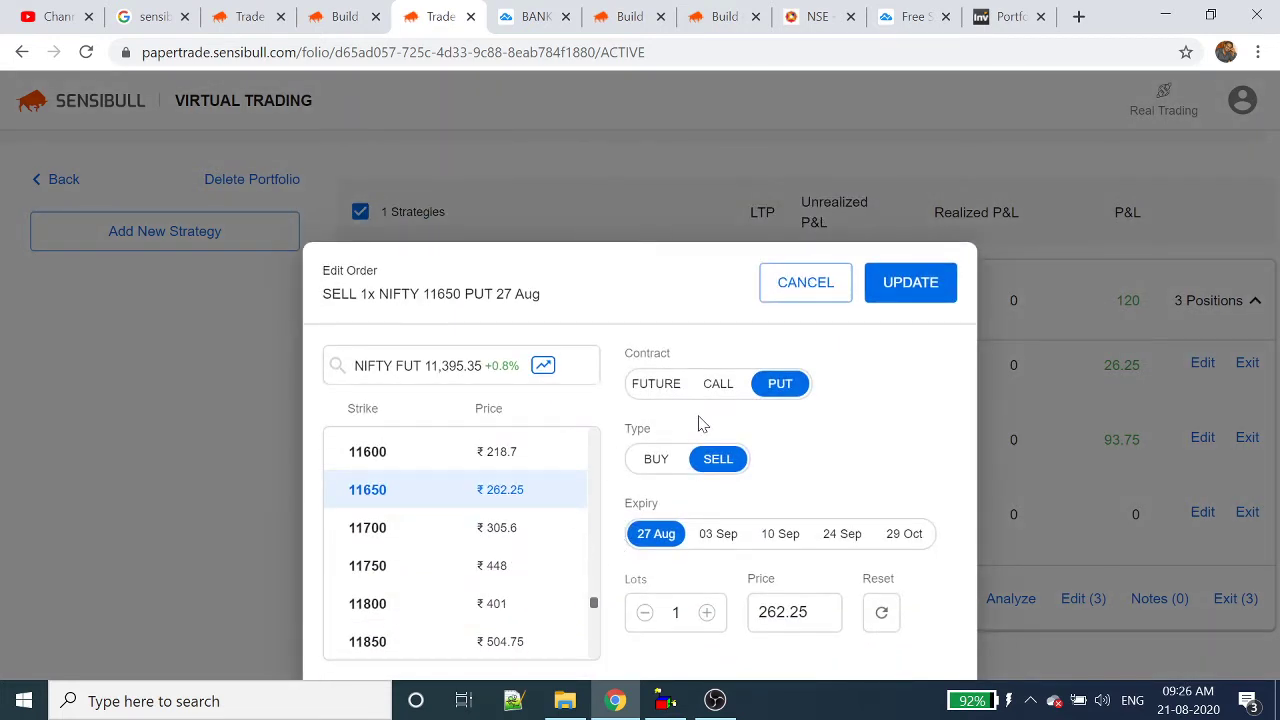
{"action": "scroll", "coordinate": [592, 472], "scroll_direction": "up", "scroll_amount": 2}
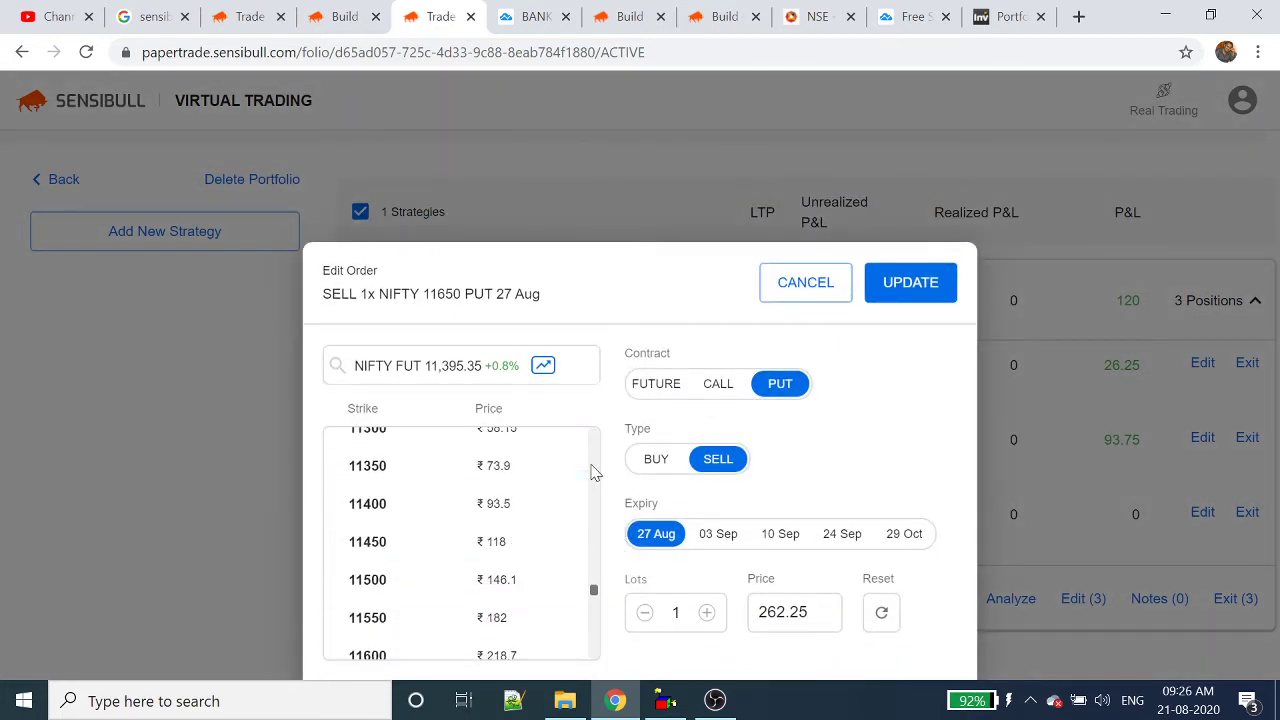
{"action": "scroll", "coordinate": [592, 472], "scroll_direction": "up", "scroll_amount": 4}
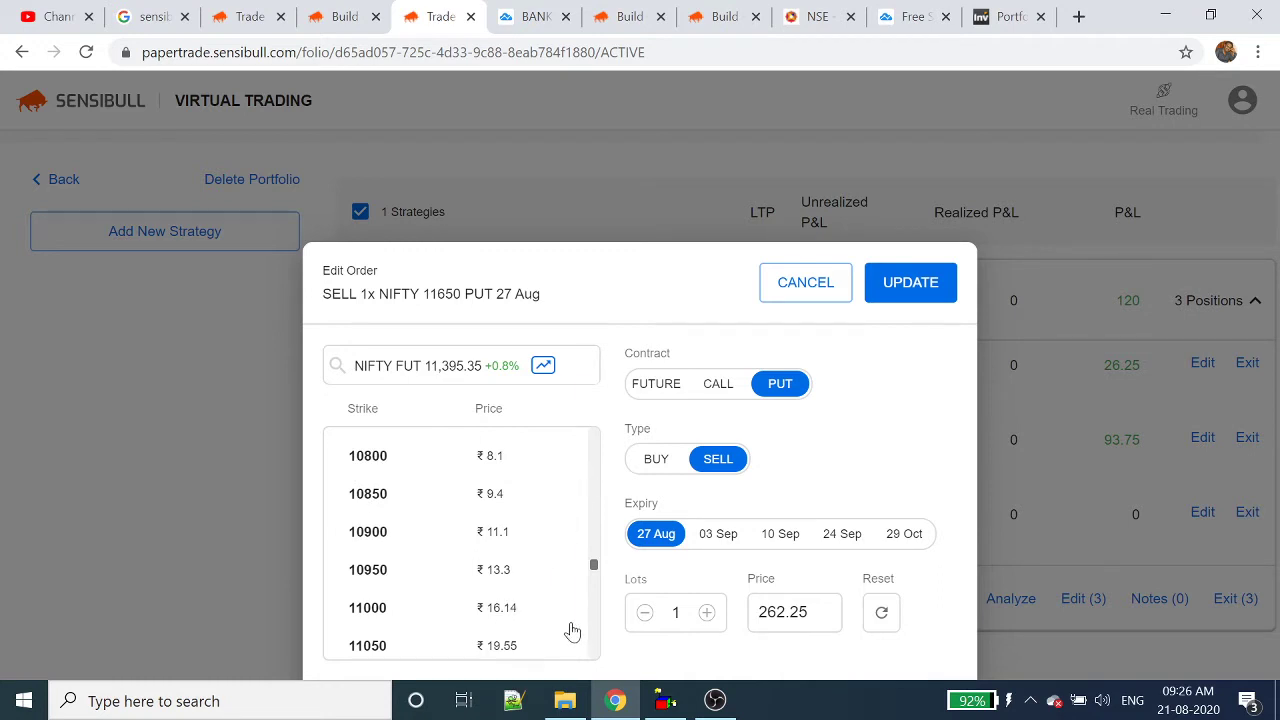
{"action": "scroll", "coordinate": [594, 641], "scroll_direction": "down", "scroll_amount": 3}
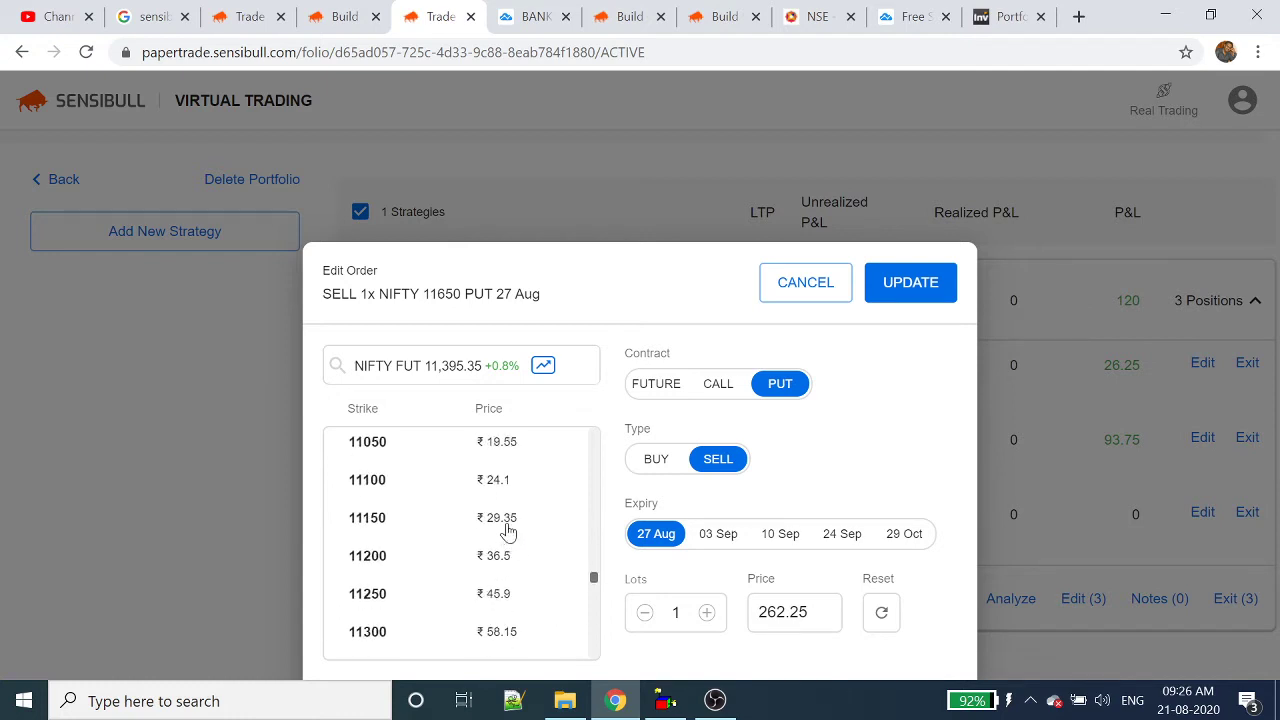
{"action": "left_click", "coordinate": [719, 385]}
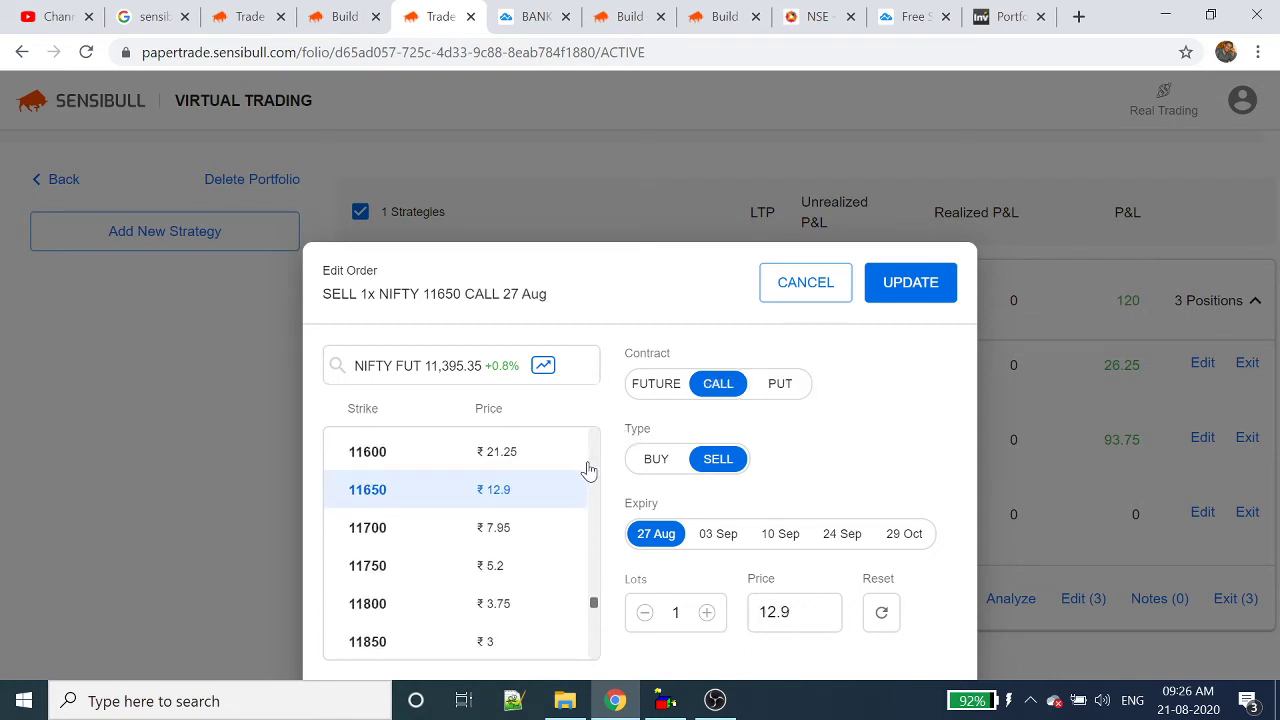
{"action": "left_click", "coordinate": [588, 466]}
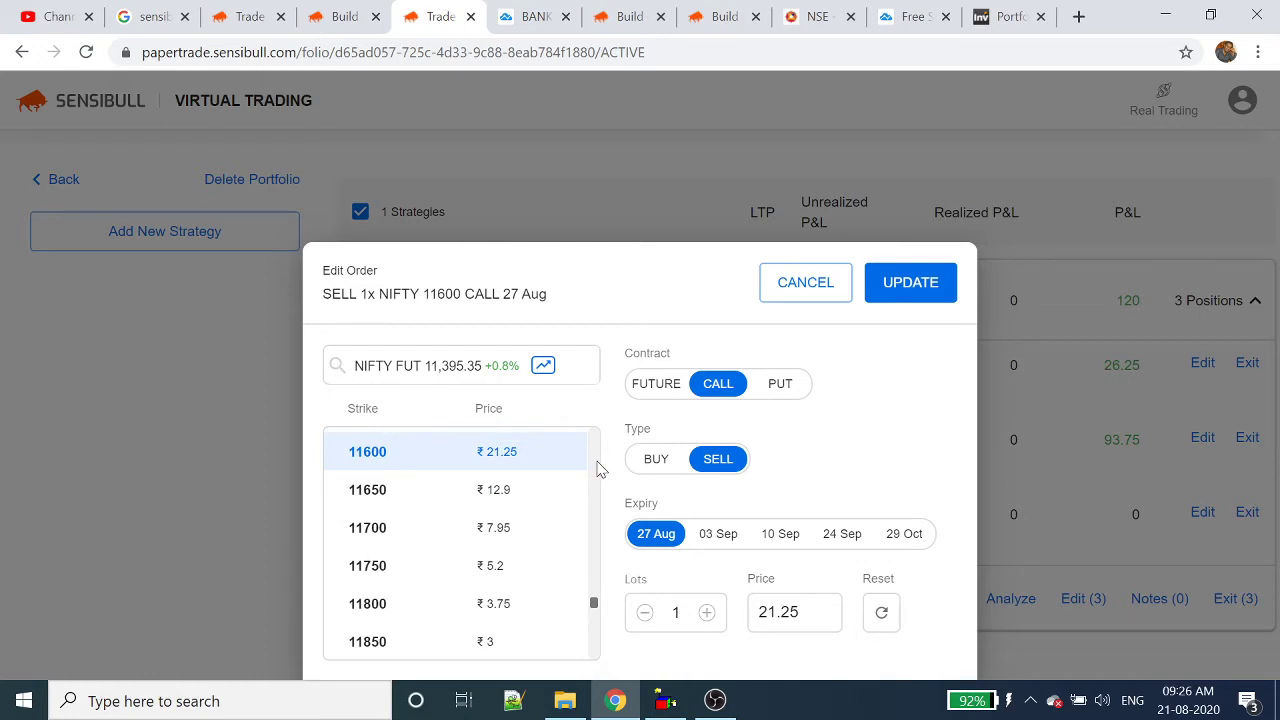
{"action": "scroll", "coordinate": [598, 469], "scroll_direction": "up", "scroll_amount": 2}
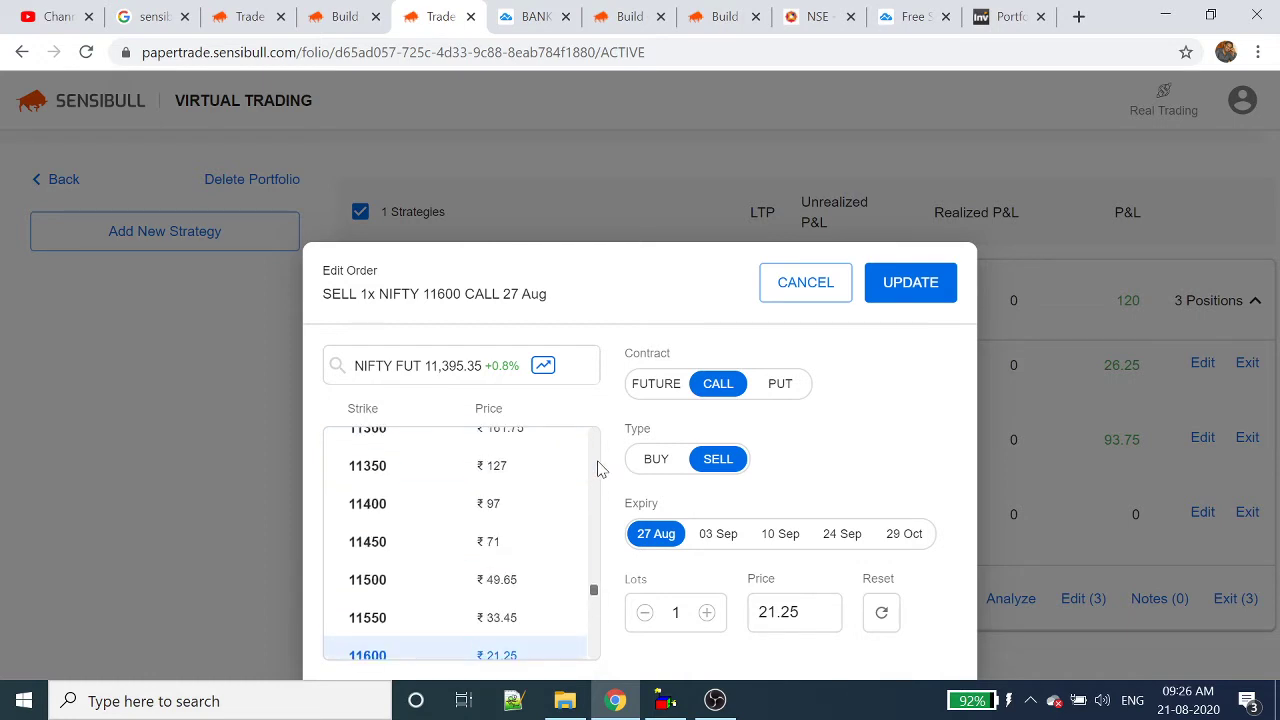
{"action": "scroll", "coordinate": [598, 469], "scroll_direction": "up", "scroll_amount": 3}
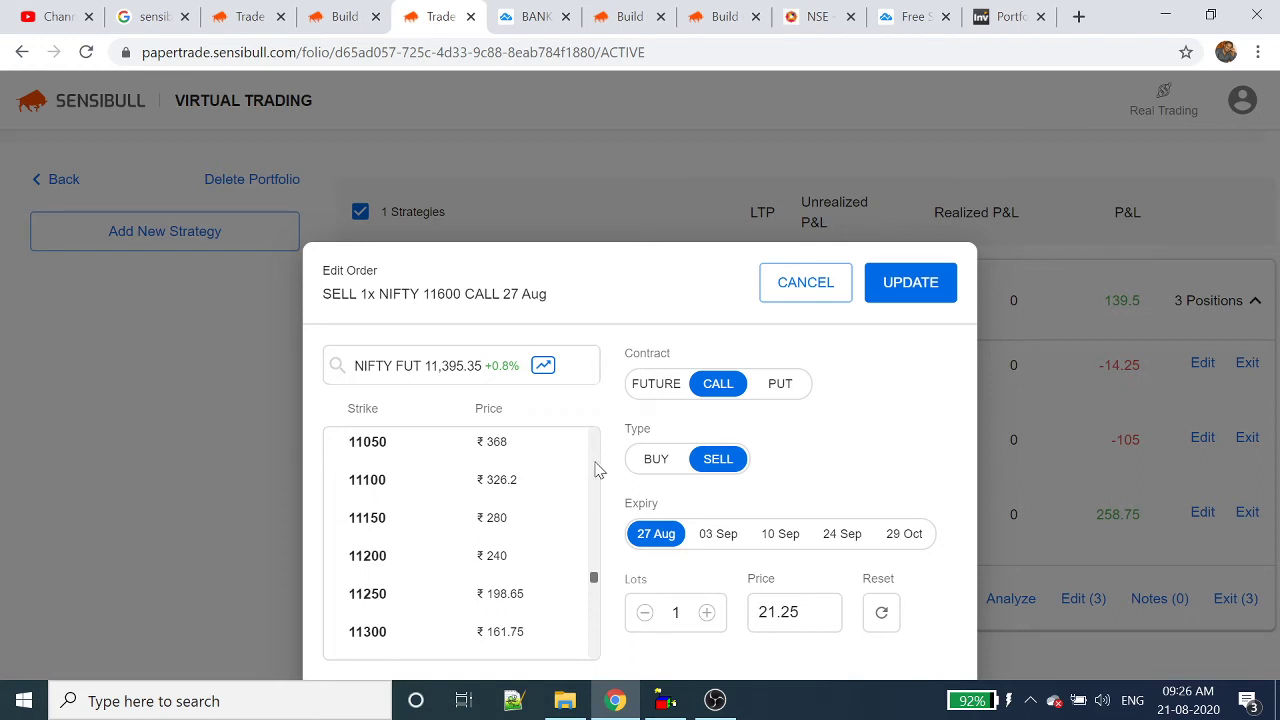
{"action": "left_click", "coordinate": [505, 487]}
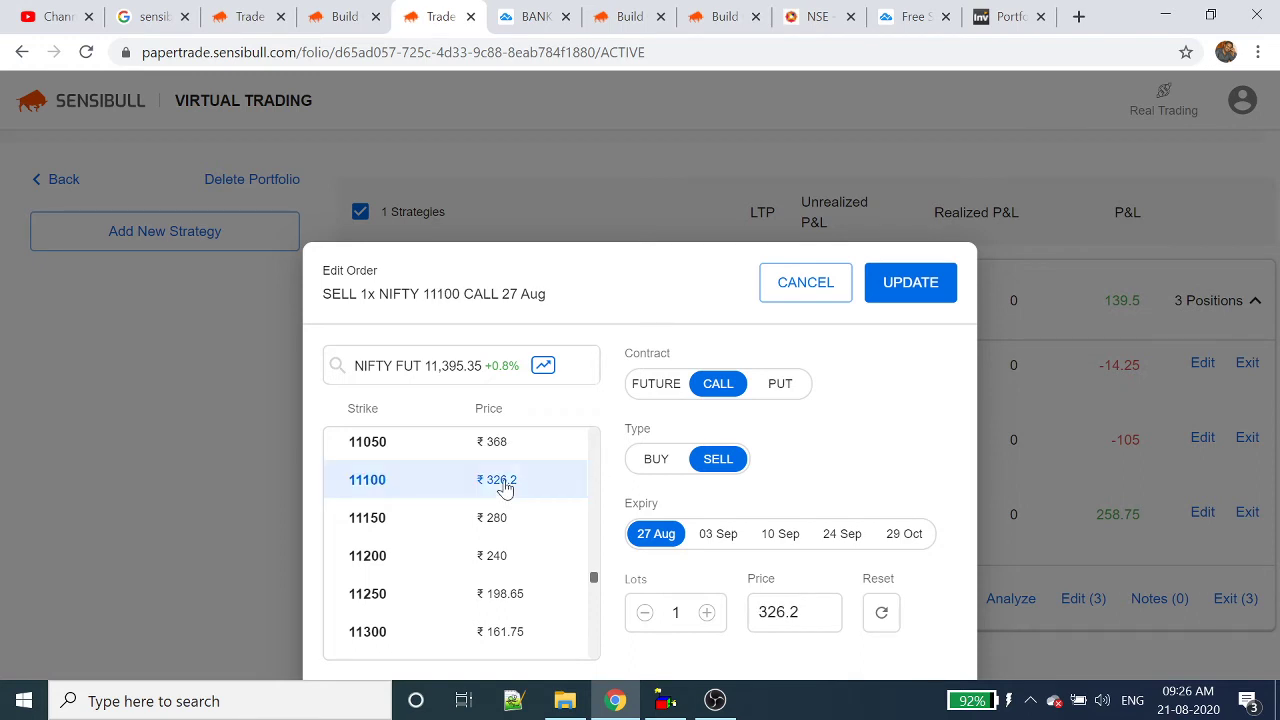
{"action": "left_click", "coordinate": [898, 287]}
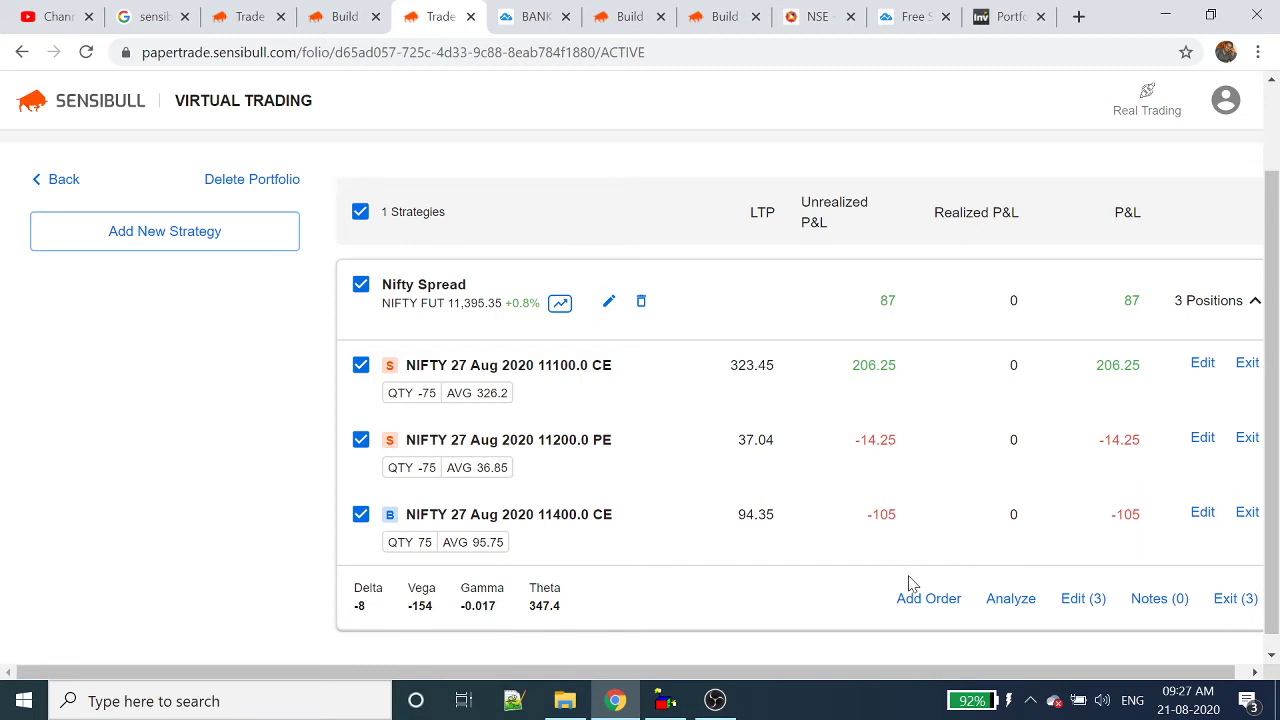
Analyze the Nifty Spread strategy in the strategy builder, examining its payoff chart, profit and loss summary, breakevens and margin
{"action": "left_click", "coordinate": [928, 600]}
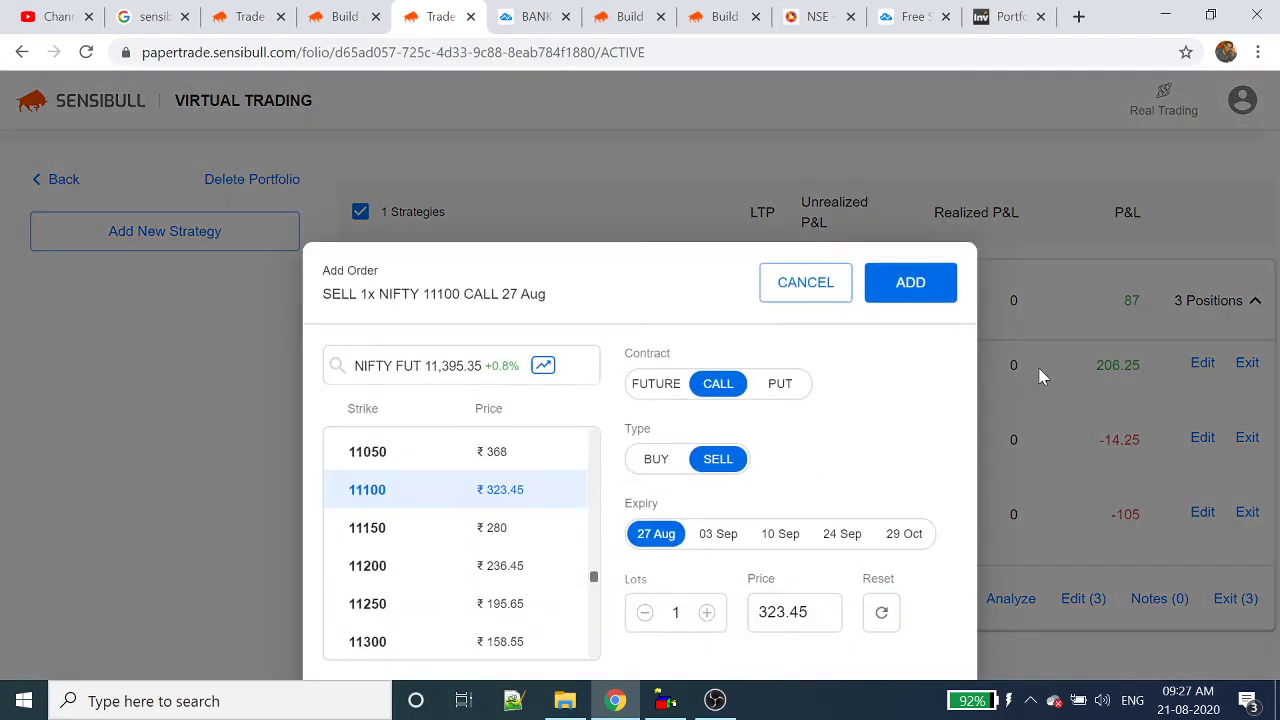
{"action": "left_click", "coordinate": [1012, 432]}
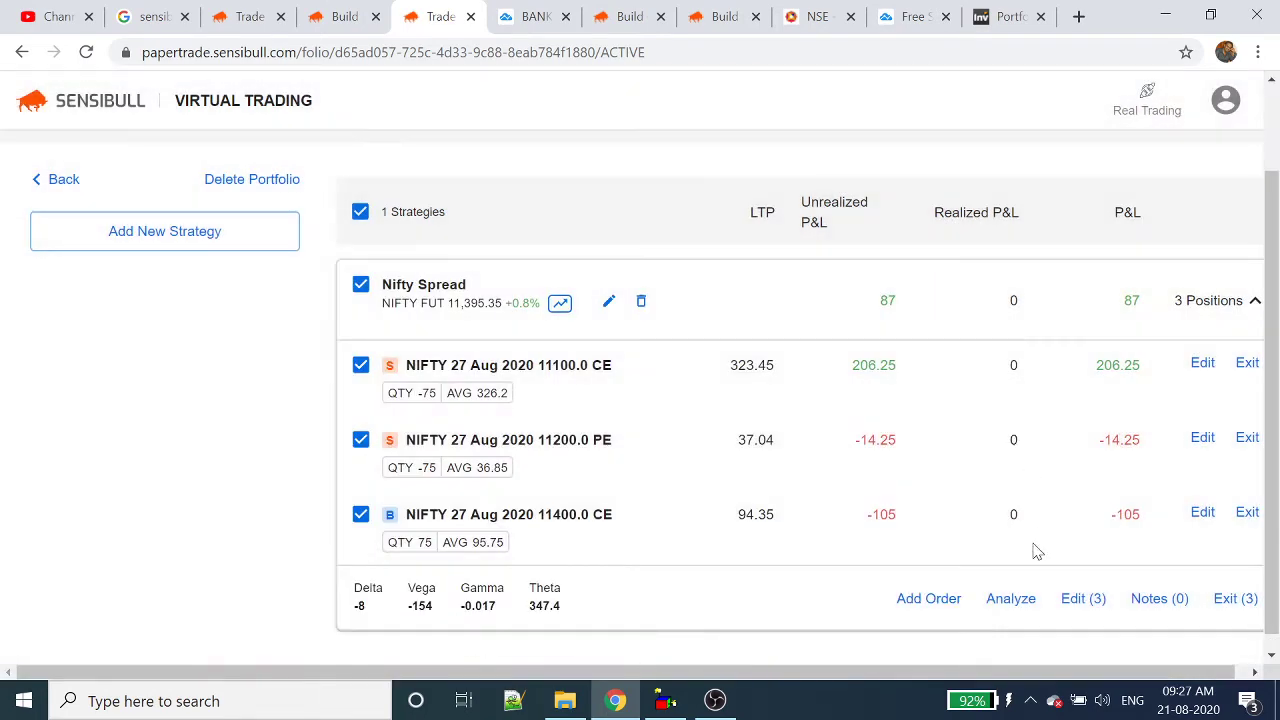
{"action": "left_click", "coordinate": [1019, 607]}
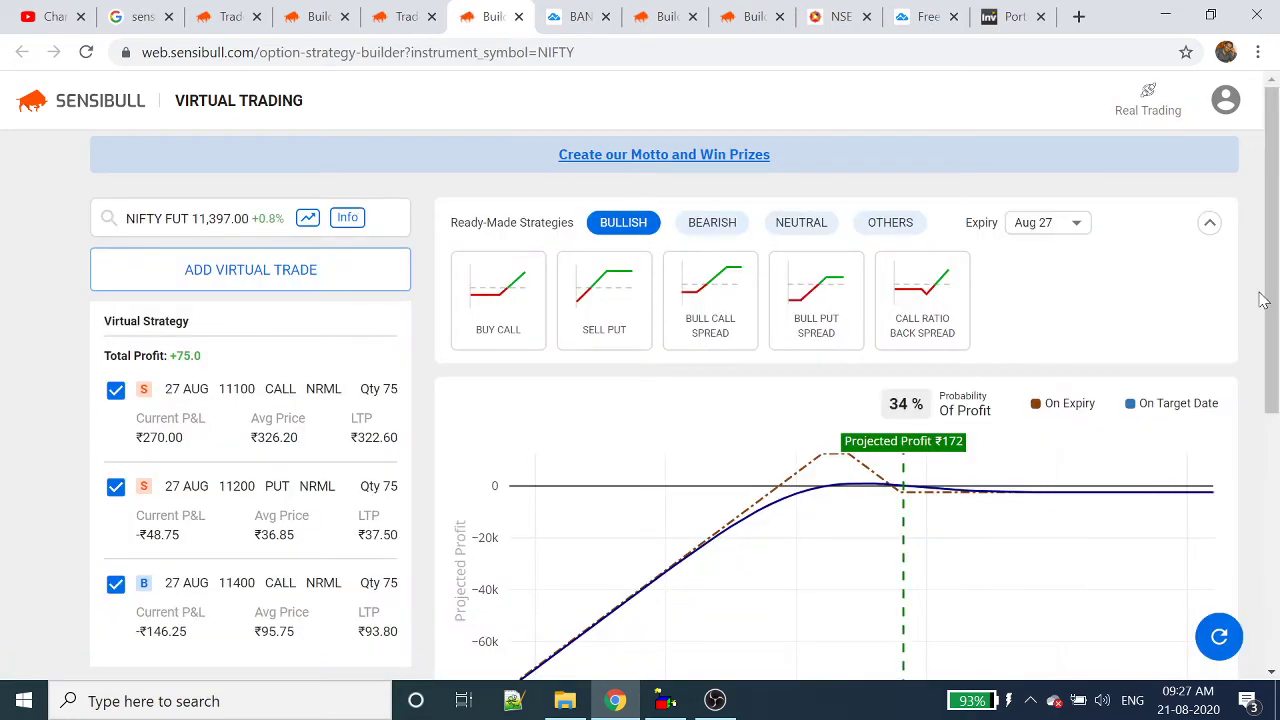
{"action": "left_click_drag", "start_coordinate": [1275, 343], "coordinate": [1262, 594]}
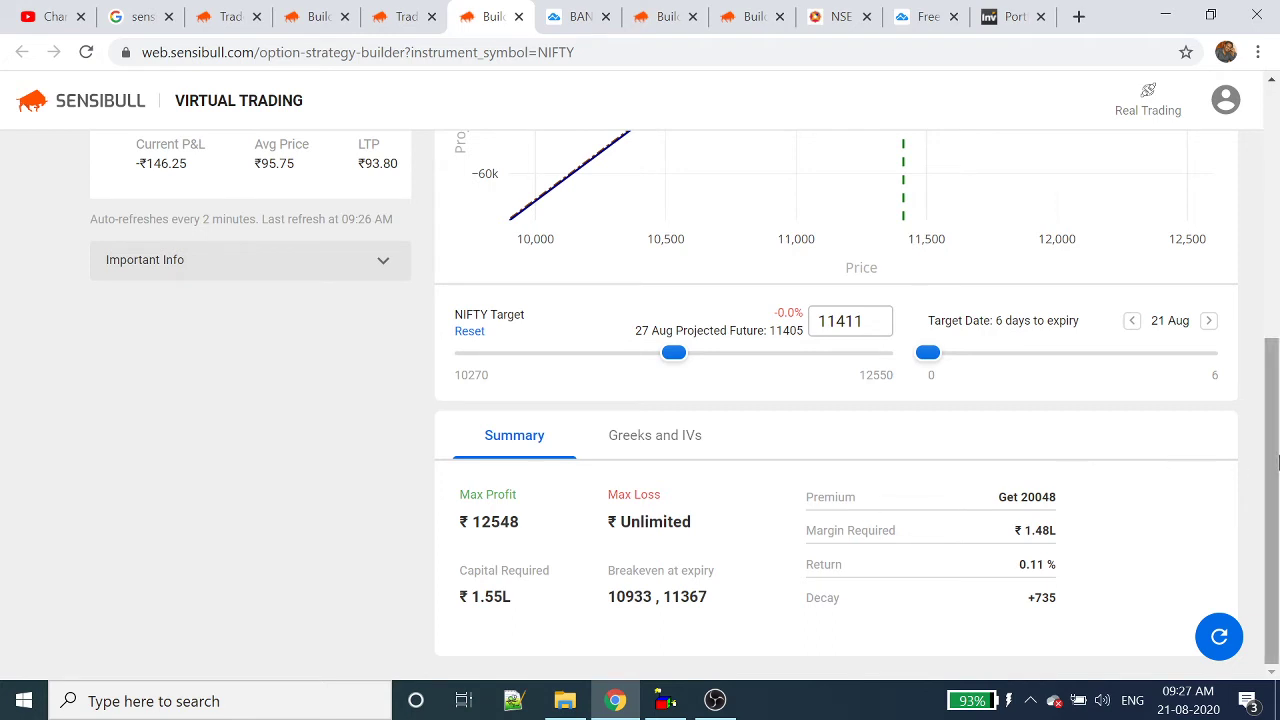
{"action": "left_click", "coordinate": [1273, 86]}
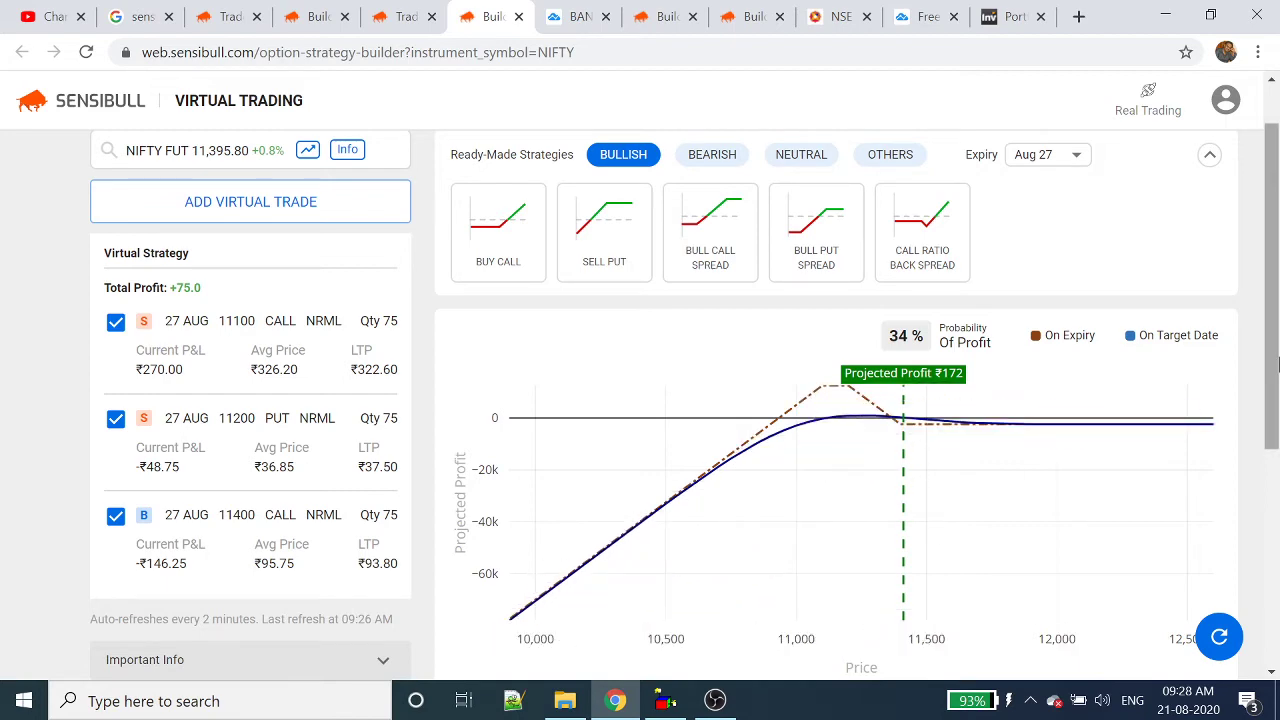
{"action": "left_click", "coordinate": [1272, 580]}
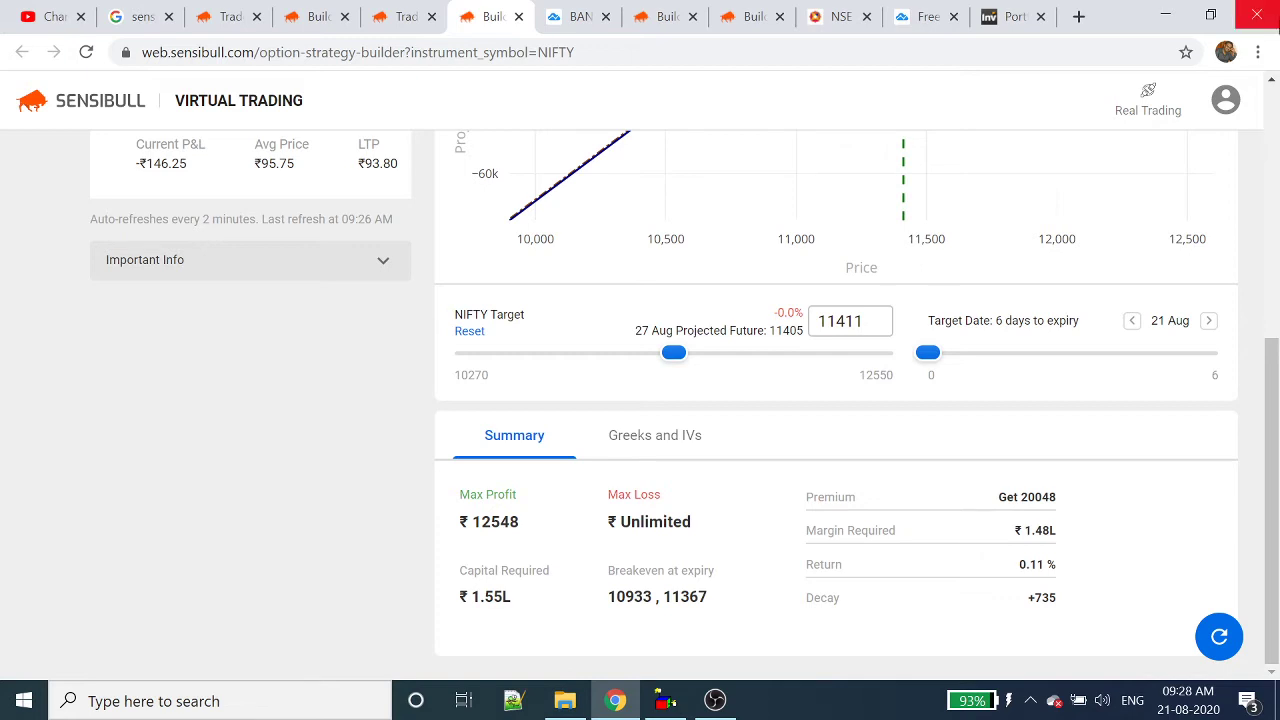
{"action": "scroll", "coordinate": [1274, 133], "scroll_direction": "up", "scroll_amount": 5}
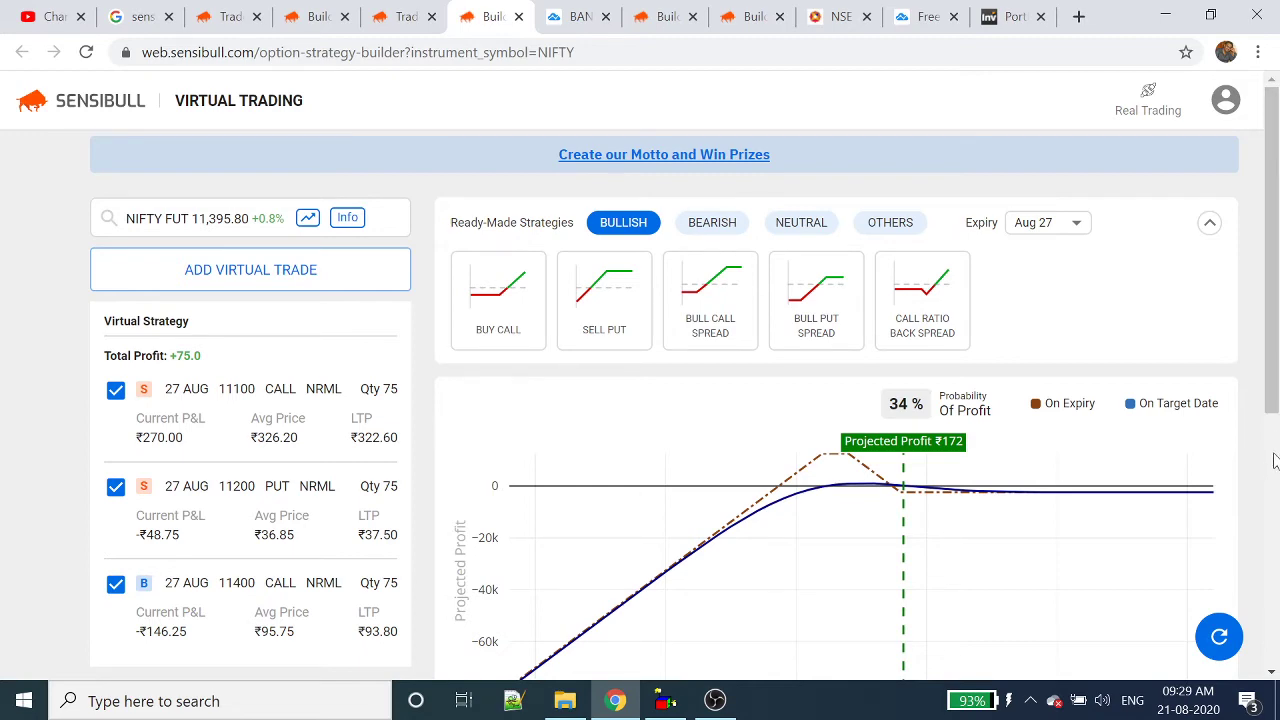
{"action": "left_click", "coordinate": [1275, 486]}
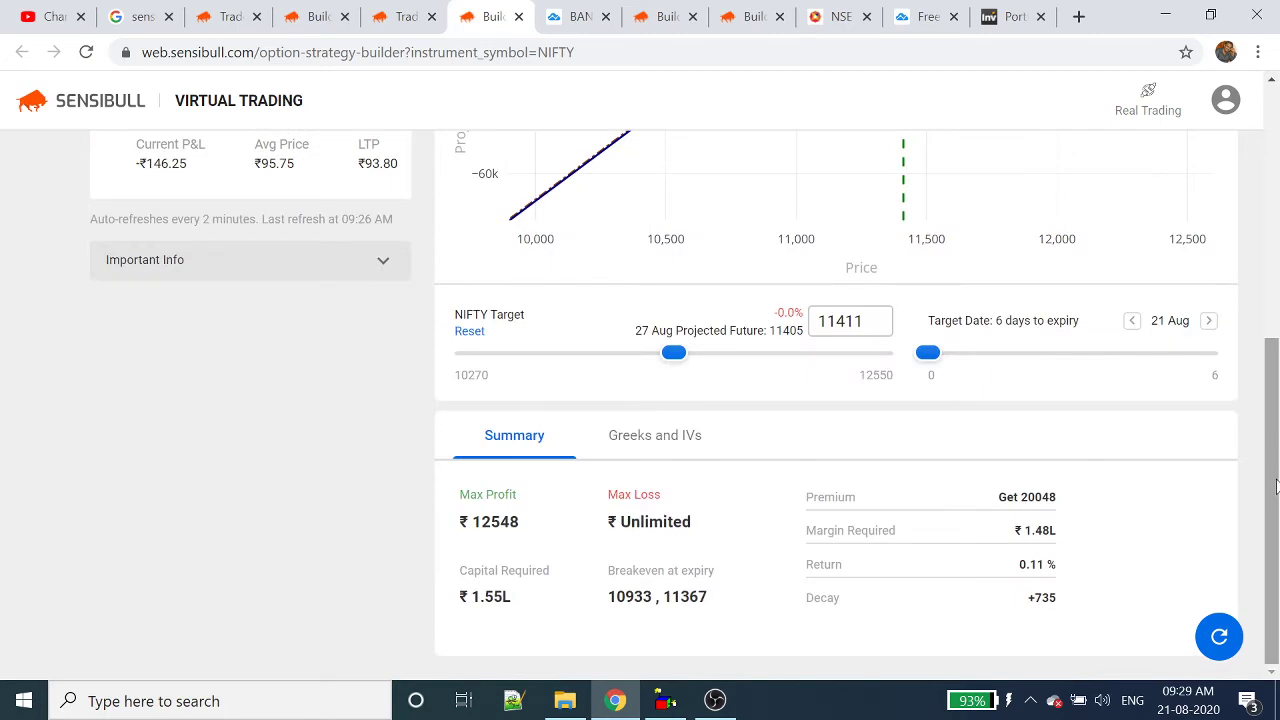
{"action": "left_click", "coordinate": [1275, 107]}
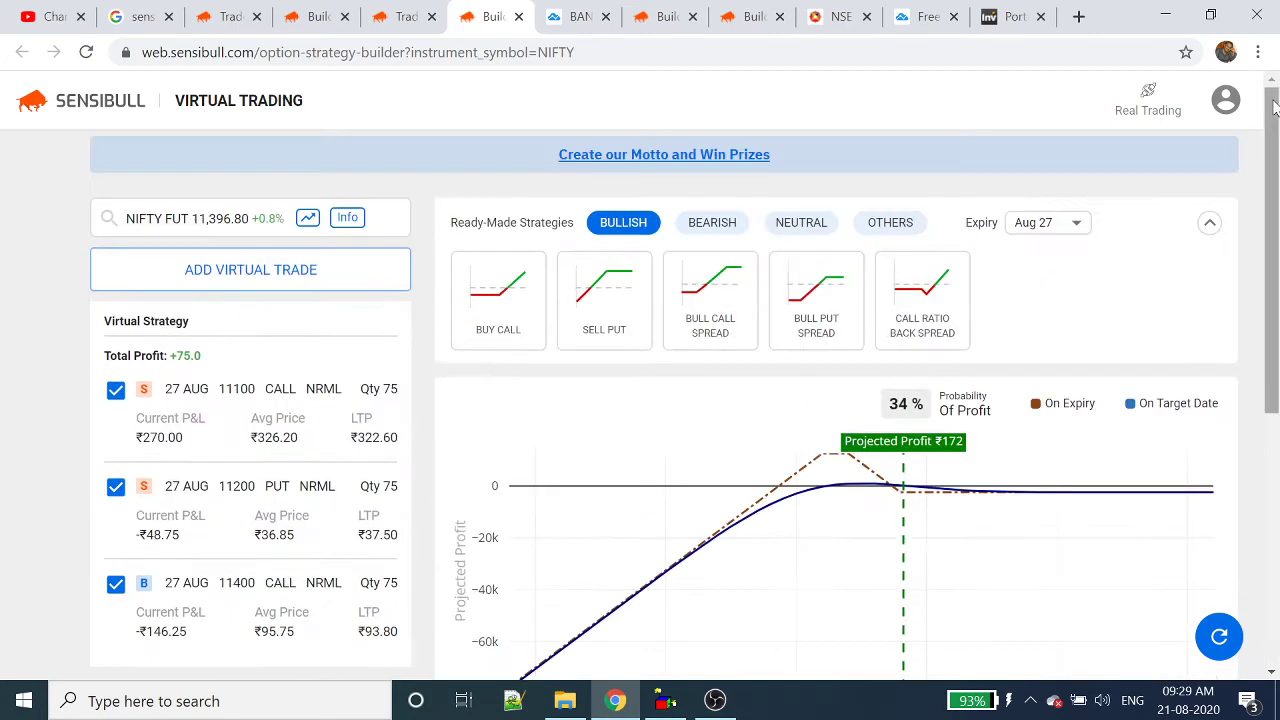
Preview the ready-made bullish Buy Call and Sell Put strategies one after the other against the existing Nifty Spread positions
{"action": "left_click", "coordinate": [505, 333]}
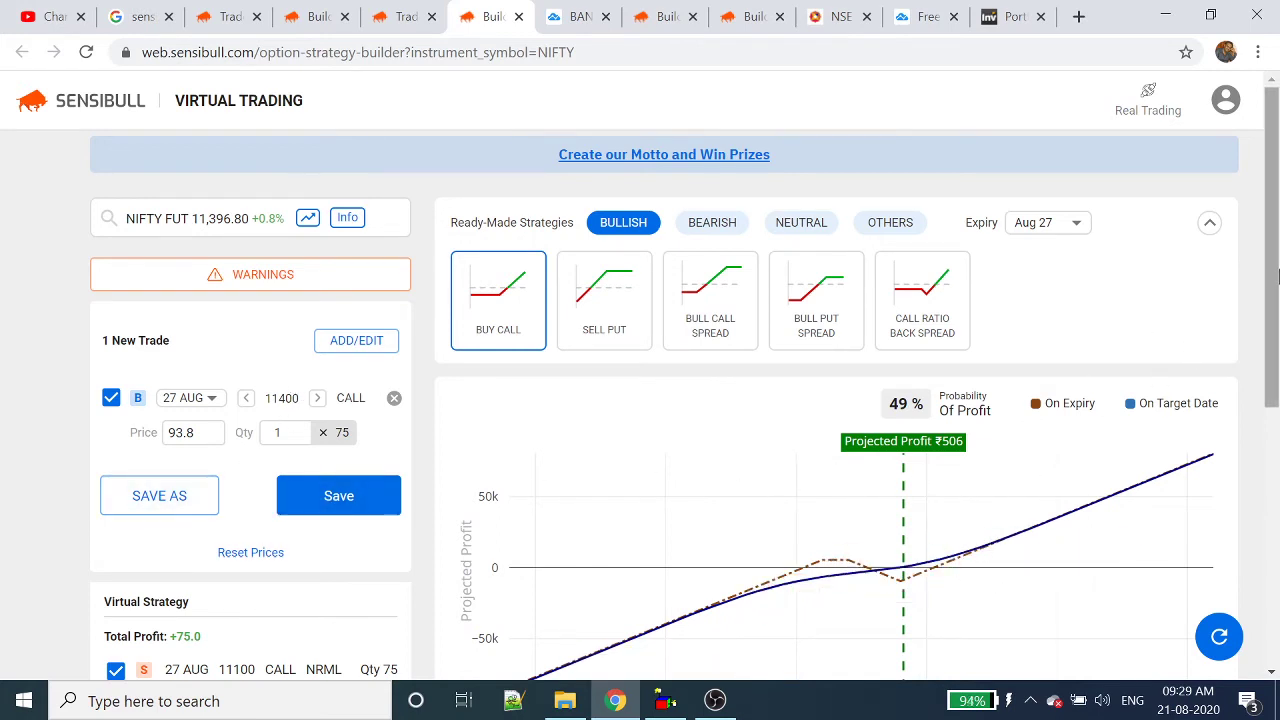
{"action": "mouse_move", "coordinate": [1268, 281]}
{"action": "left_mouse_down"}
{"action": "mouse_move", "coordinate": [1255, 537]}
{"action": "mouse_move", "coordinate": [1275, 258]}
{"action": "left_mouse_up"}
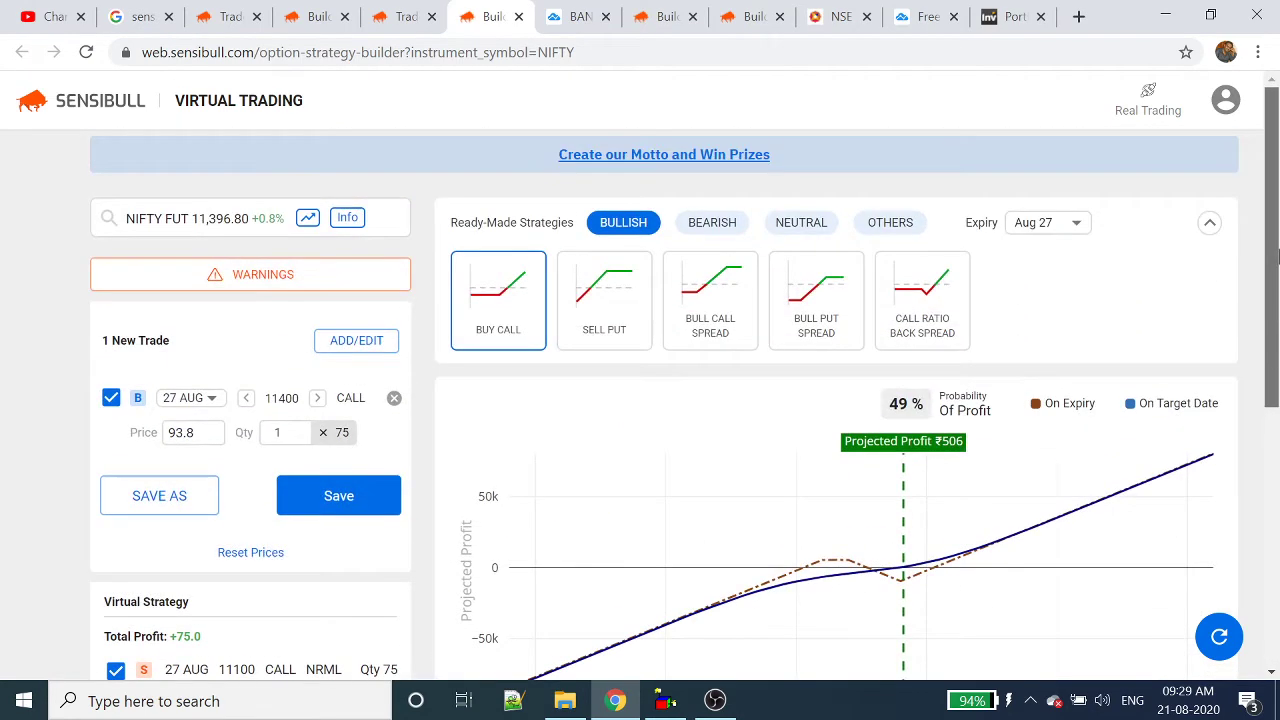
{"action": "left_click", "coordinate": [618, 340]}
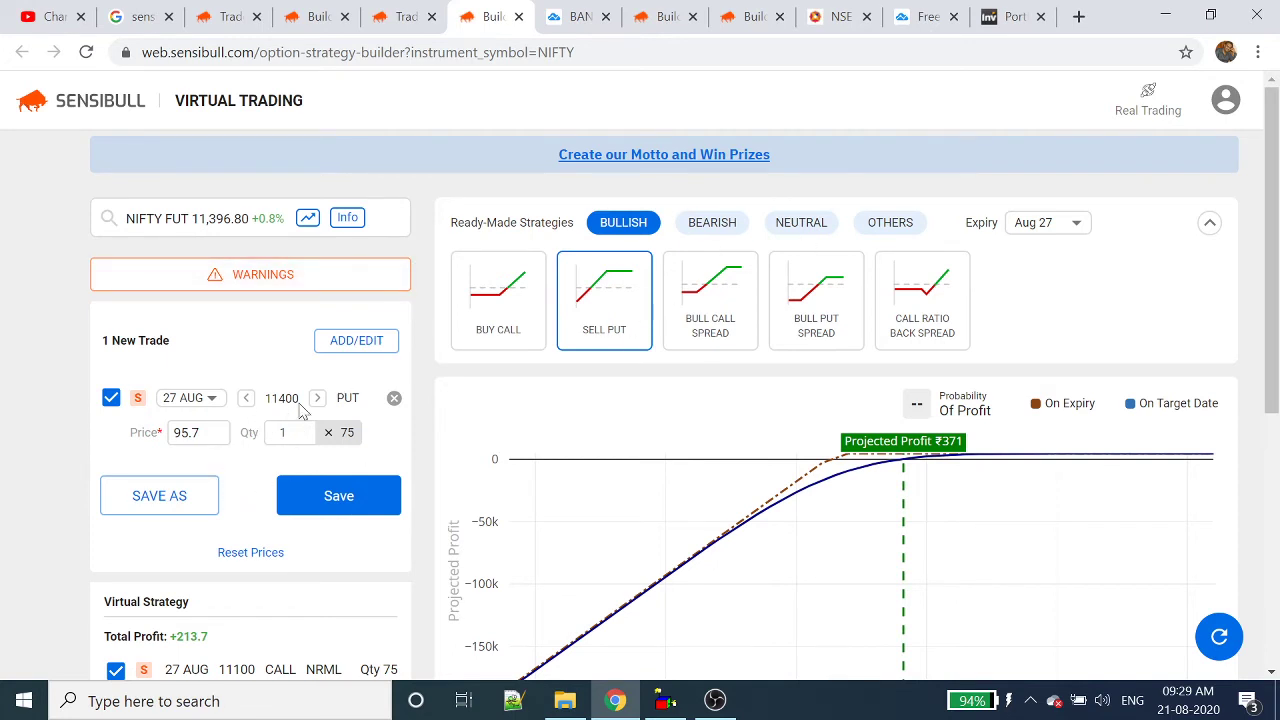
{"action": "mouse_move", "coordinate": [1274, 293]}
{"action": "left_mouse_down"}
{"action": "mouse_move", "coordinate": [1267, 540]}
{"action": "mouse_move", "coordinate": [1272, 316]}
{"action": "left_mouse_up"}
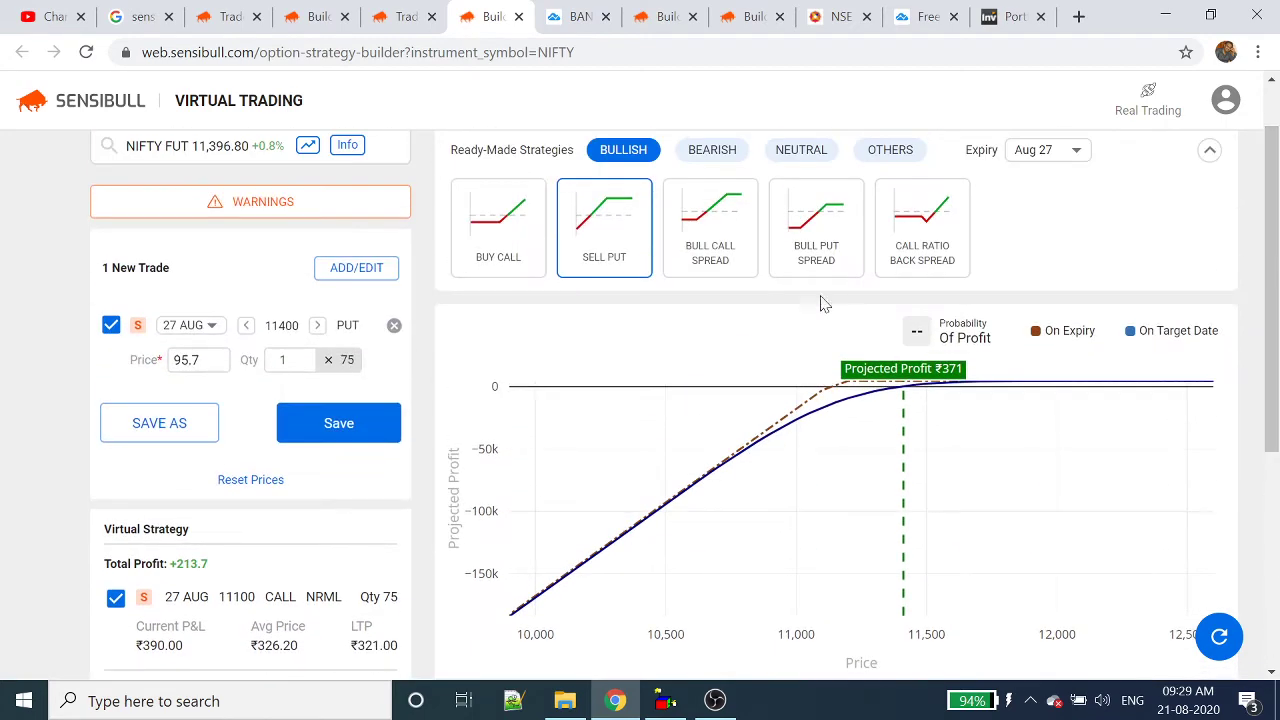
Preview the ready-made Bull Call Spread for the Aug 27 expiry and examine its trades and payoff chart
{"action": "left_click", "coordinate": [713, 271]}
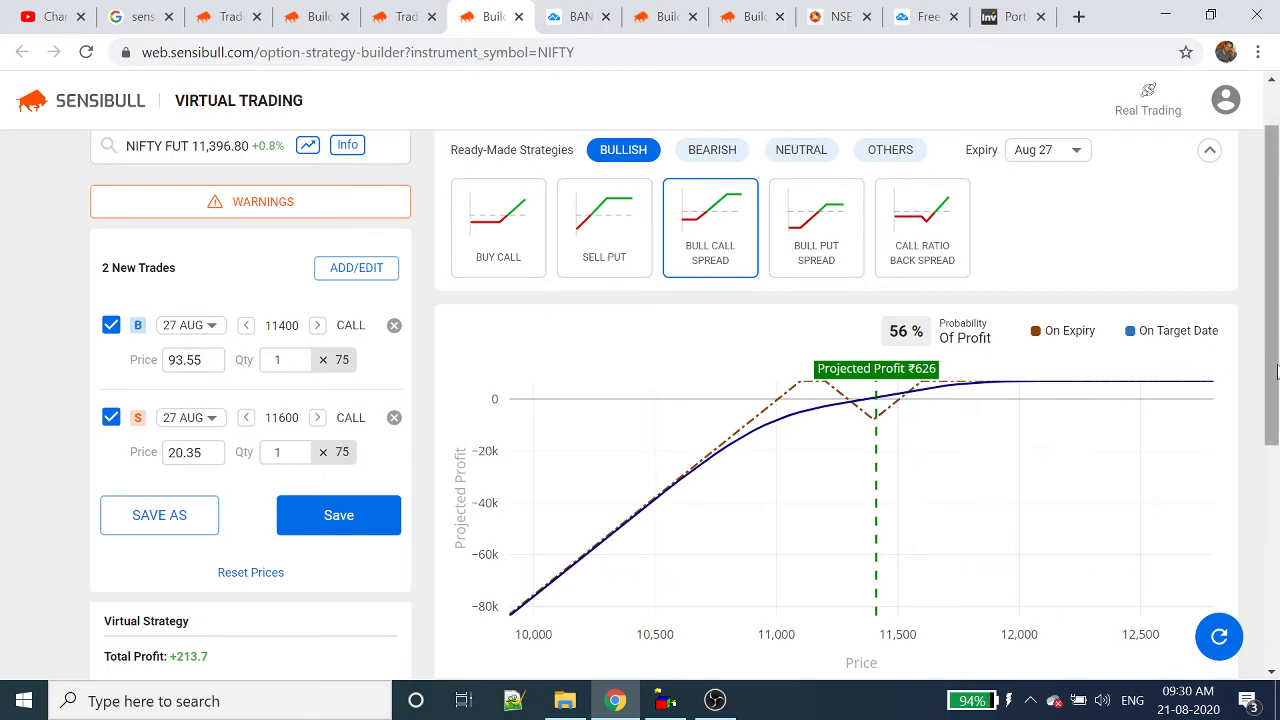
{"action": "left_click_drag", "start_coordinate": [1275, 372], "coordinate": [1272, 472]}
{"action": "scroll", "coordinate": [1274, 407], "scroll_direction": "up", "scroll_amount": 1}
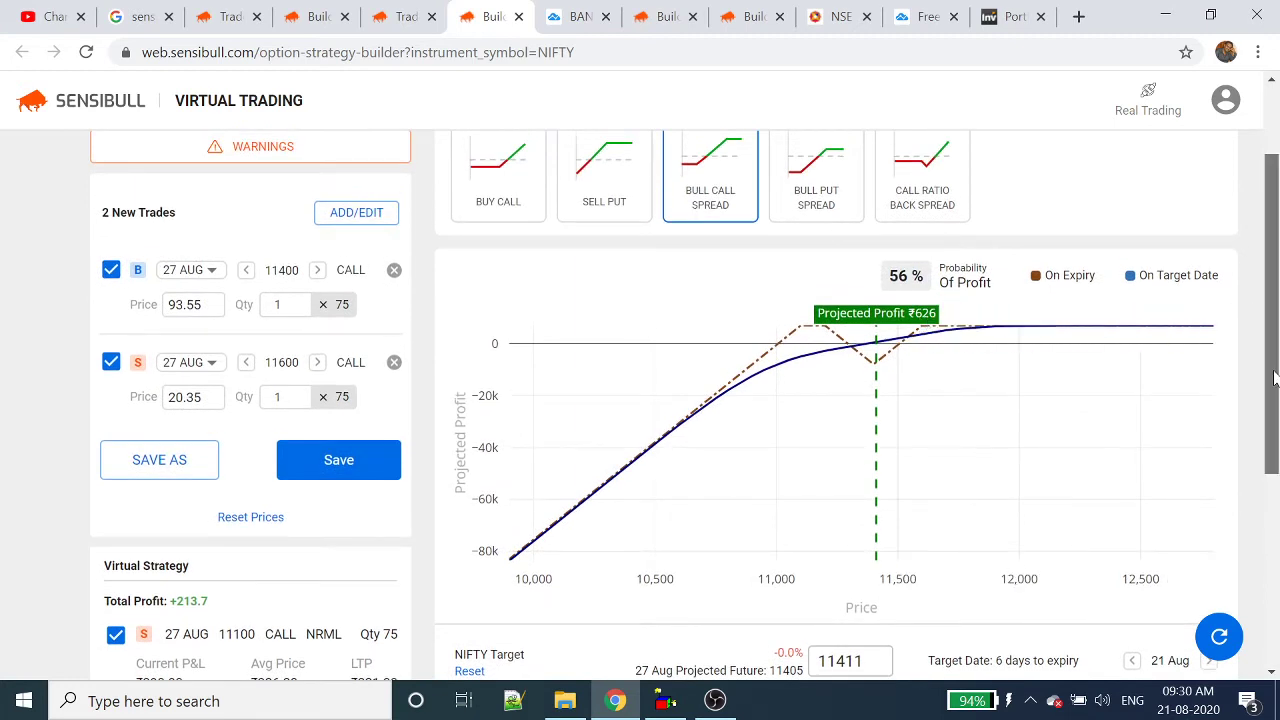
{"action": "scroll", "coordinate": [1274, 380], "scroll_direction": "up", "scroll_amount": 2}
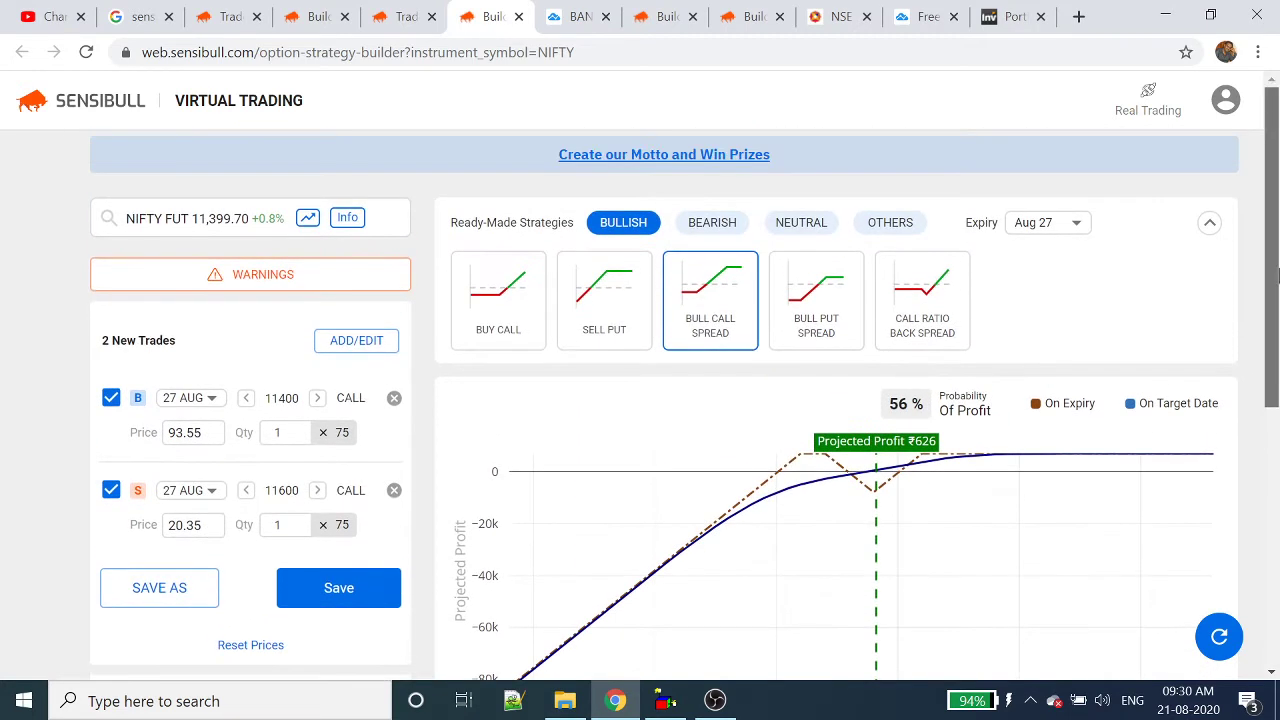
Preview the ready-made Bull Put Spread and examine its payoff, maximum profit and loss, and required capital
{"action": "left_click", "coordinate": [818, 339]}
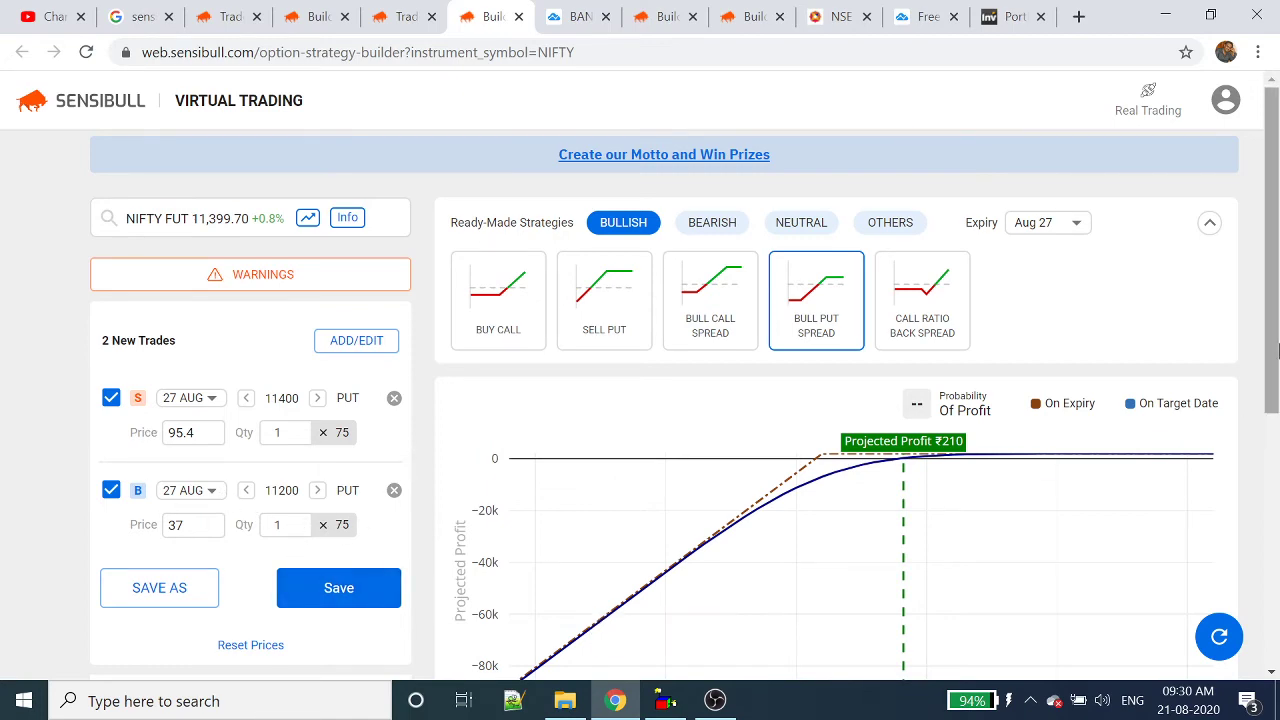
{"action": "left_click_drag", "start_coordinate": [1276, 348], "coordinate": [1276, 605]}
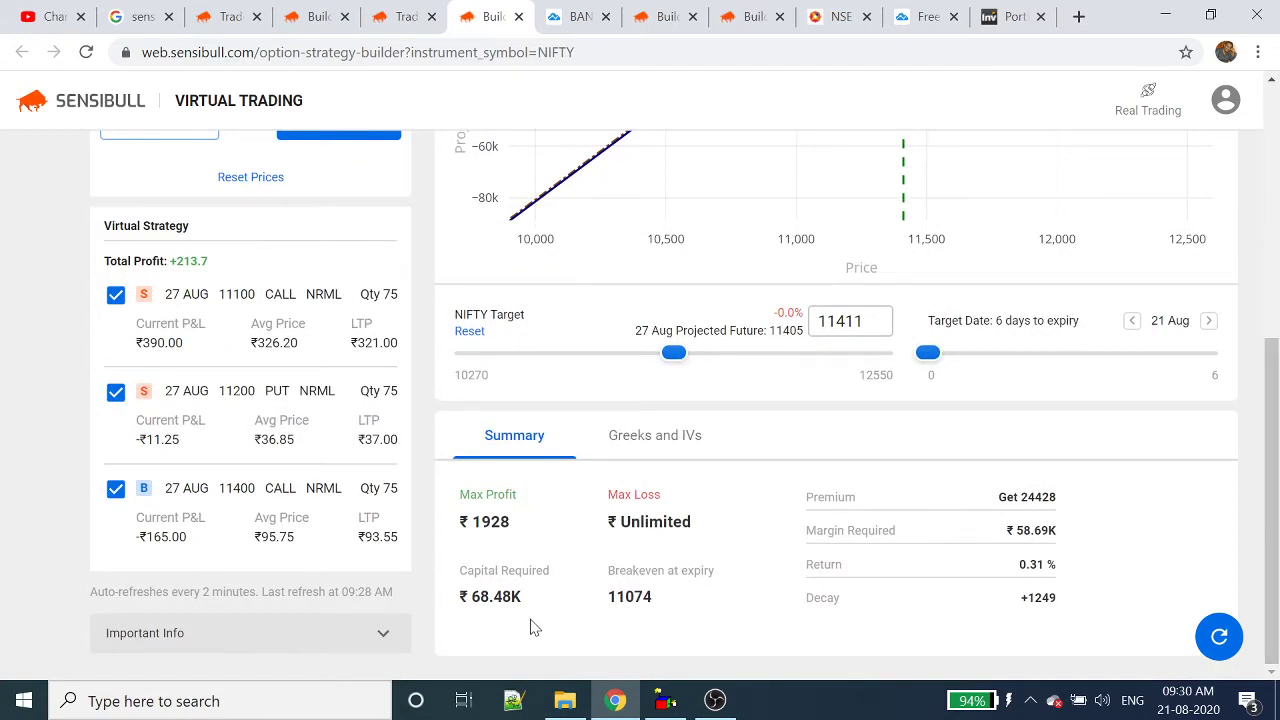
{"action": "left_click_drag", "start_coordinate": [1274, 383], "coordinate": [1276, 218]}
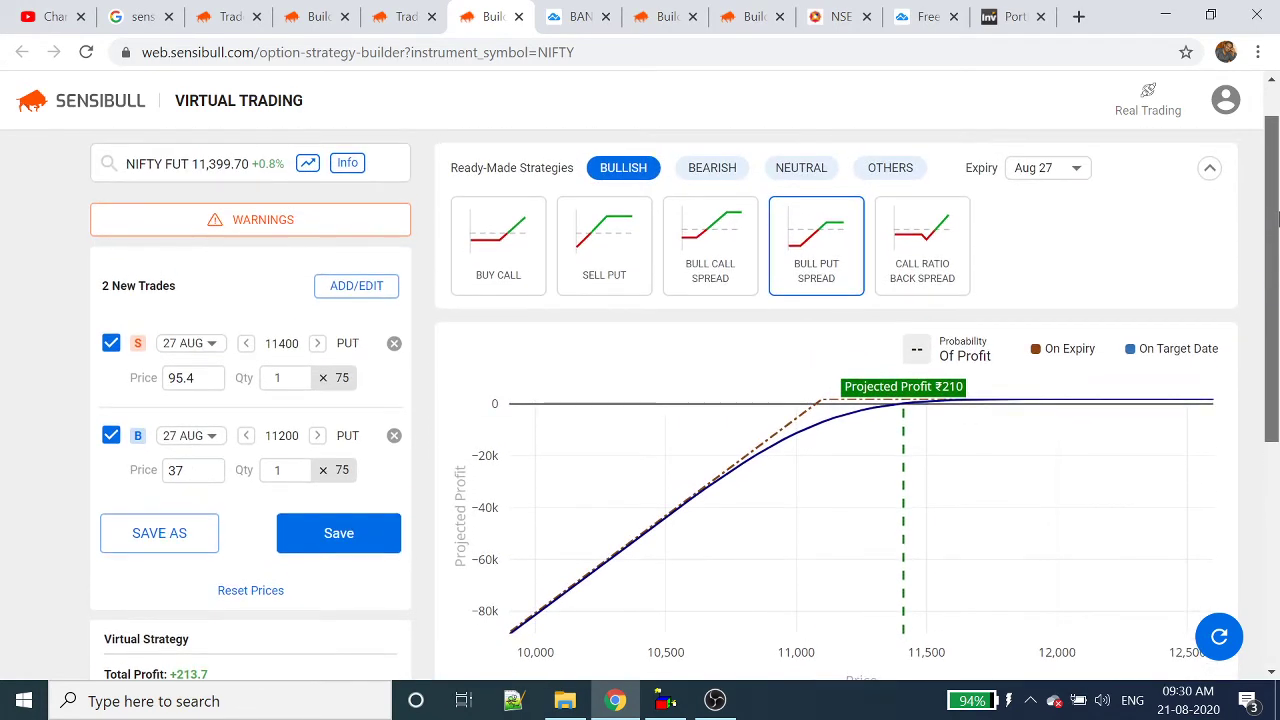
Preview the ready-made Call Ratio Back Spread with its payoff and summary figures, and return to the Nifty portfolio's positions
{"action": "left_click", "coordinate": [940, 284]}
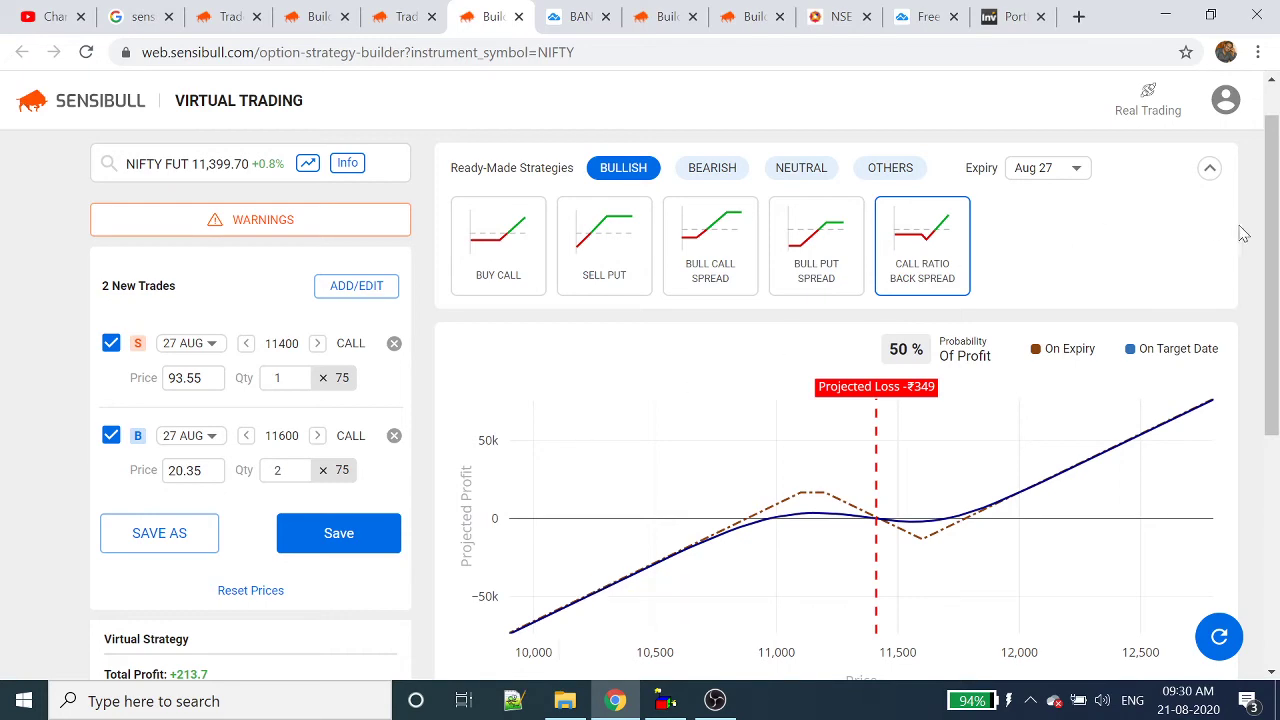
{"action": "left_click_drag", "start_coordinate": [1274, 290], "coordinate": [1237, 540]}
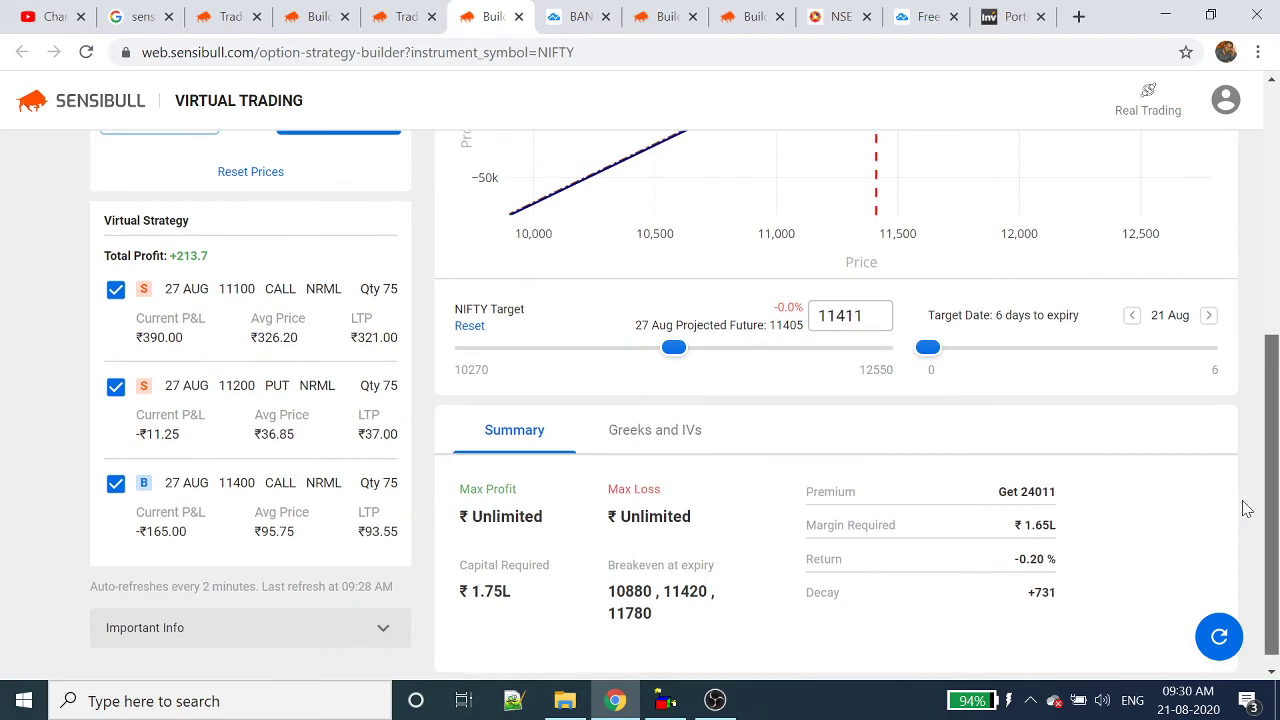
{"action": "left_click_drag", "start_coordinate": [1272, 508], "coordinate": [1276, 263]}
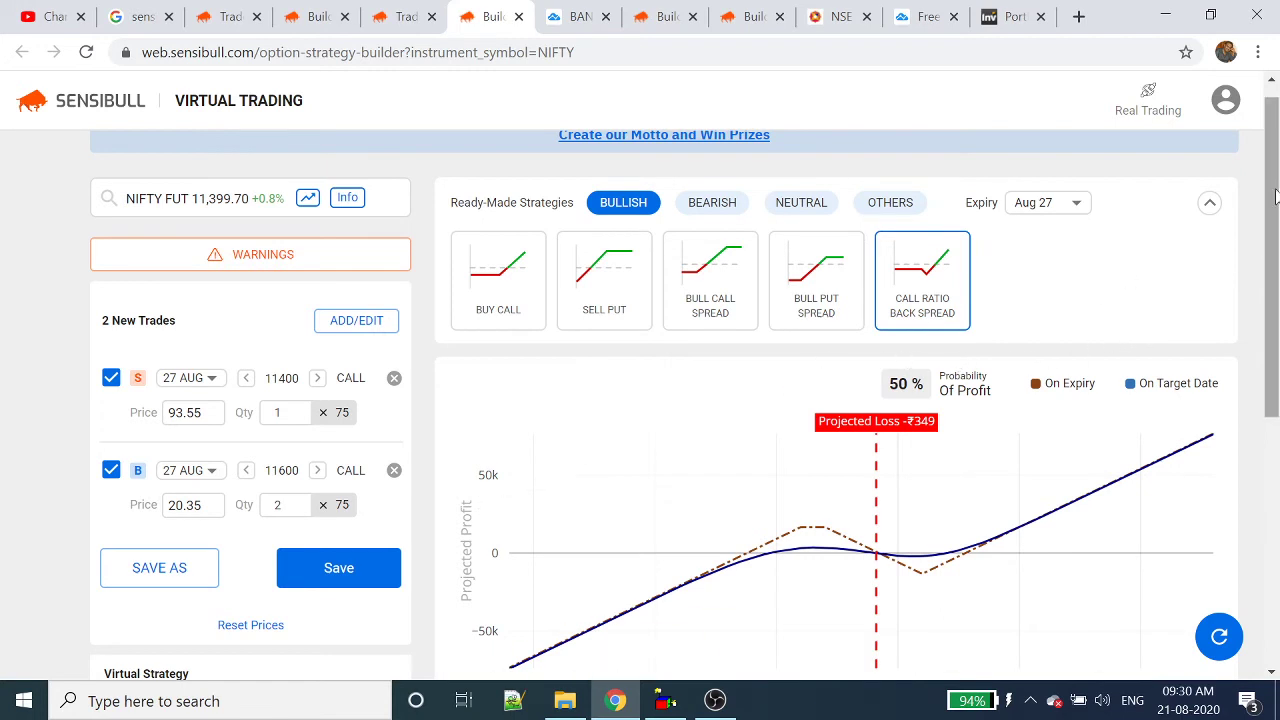
{"action": "left_click", "coordinate": [395, 14]}
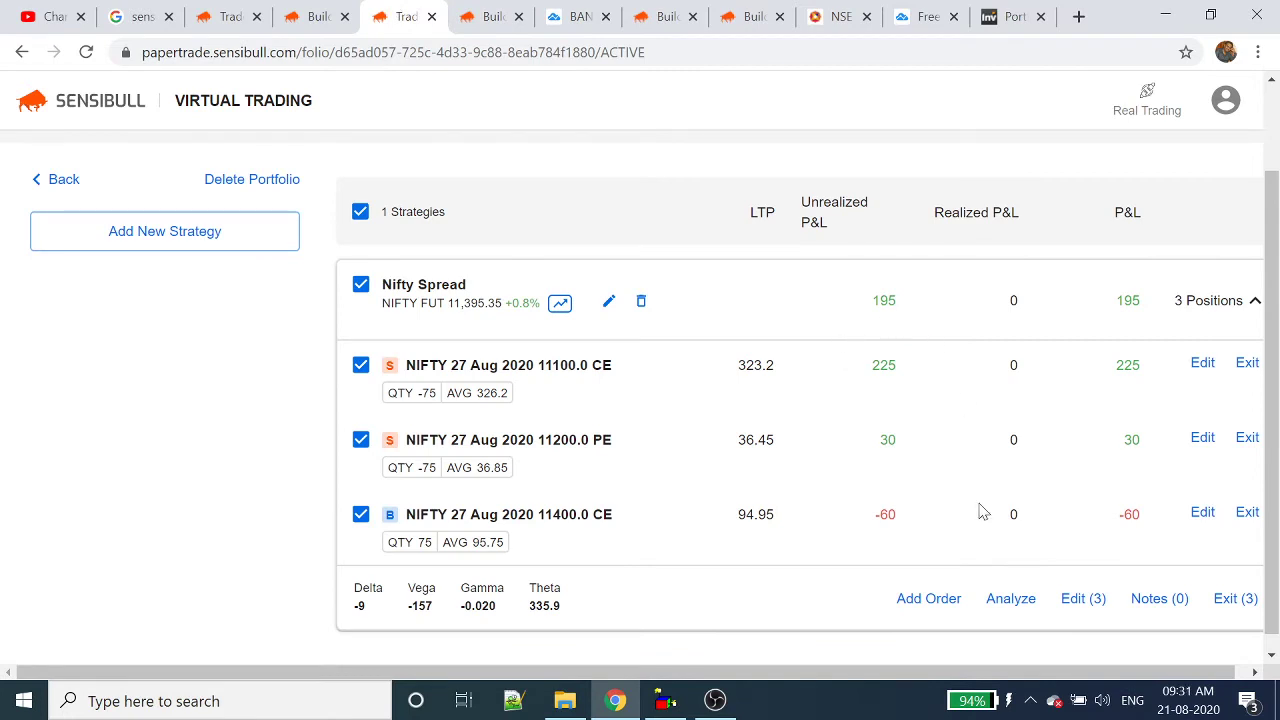
Analyze the three Nifty Spread positions, examine their payoff chart, and compare it with the open Call Ratio Back Spread preview
{"action": "left_click", "coordinate": [1007, 600]}
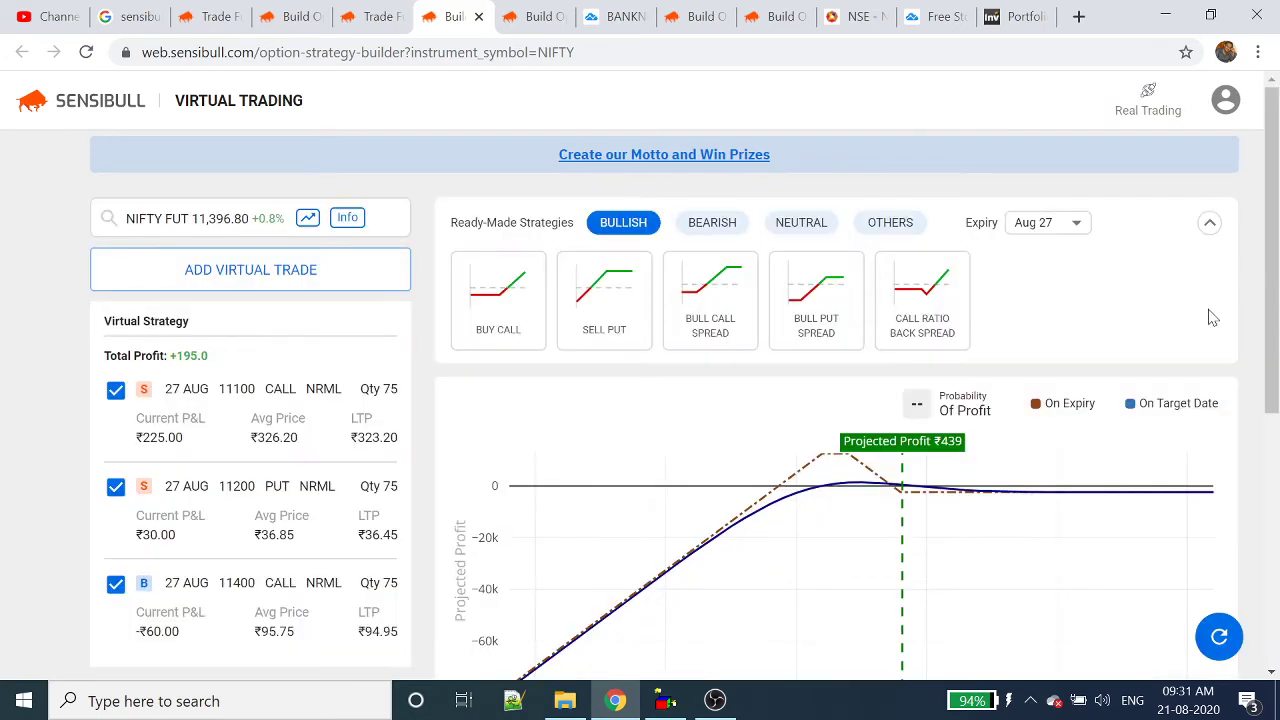
{"action": "left_click_drag", "start_coordinate": [1275, 305], "coordinate": [1270, 342]}
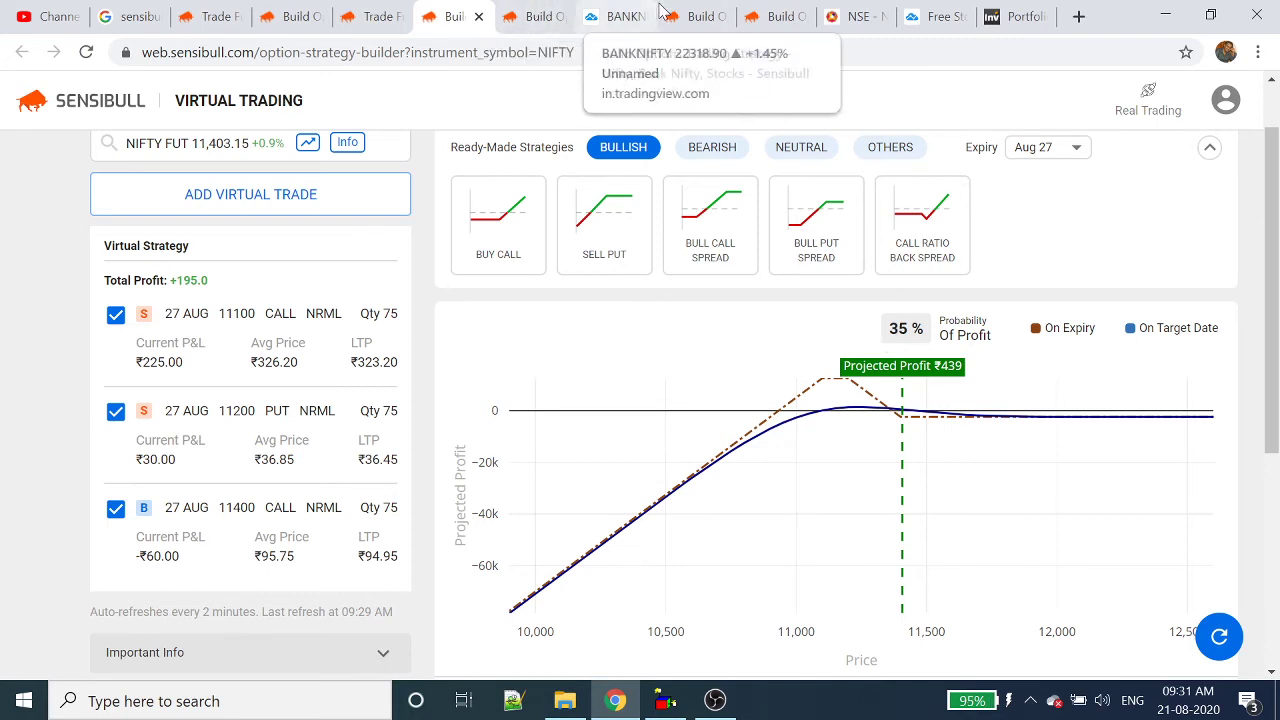
{"action": "left_click", "coordinate": [548, 14]}
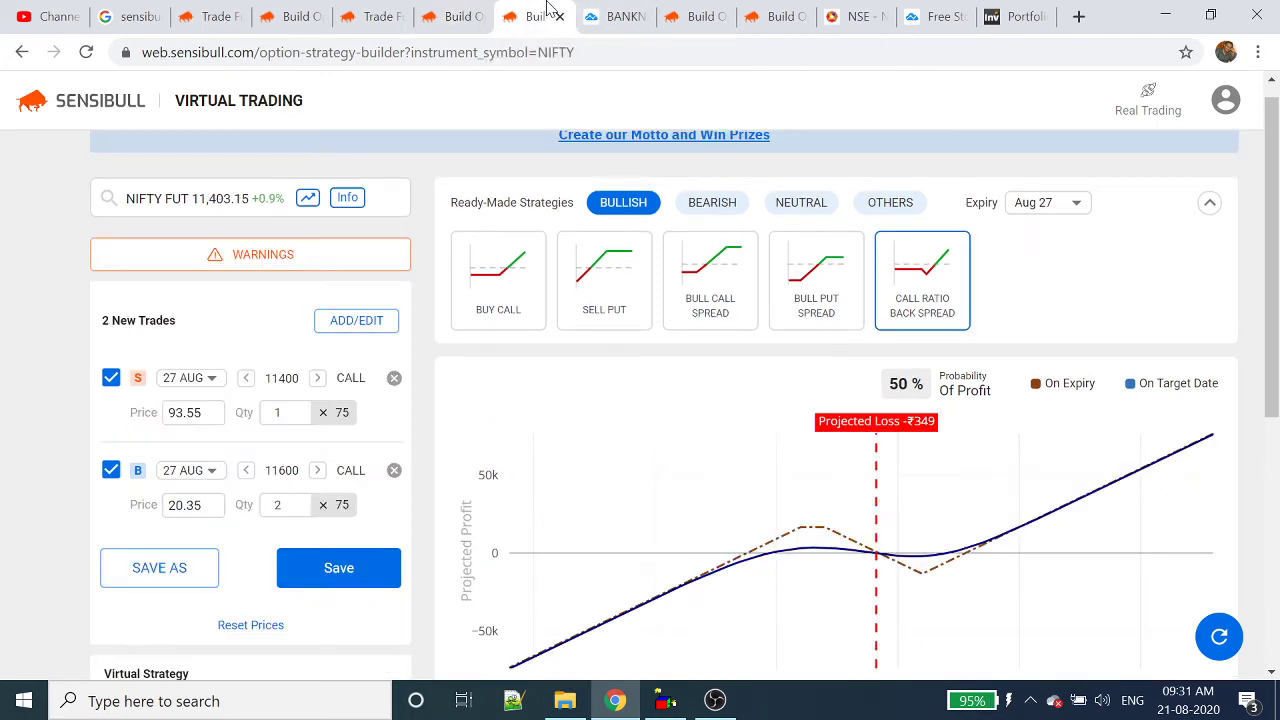
Go back through the BankNifty-Trade portfolio to the portfolio overview, view the Nifty portfolio's positions, and return to the overview
{"action": "left_click", "coordinate": [288, 14]}
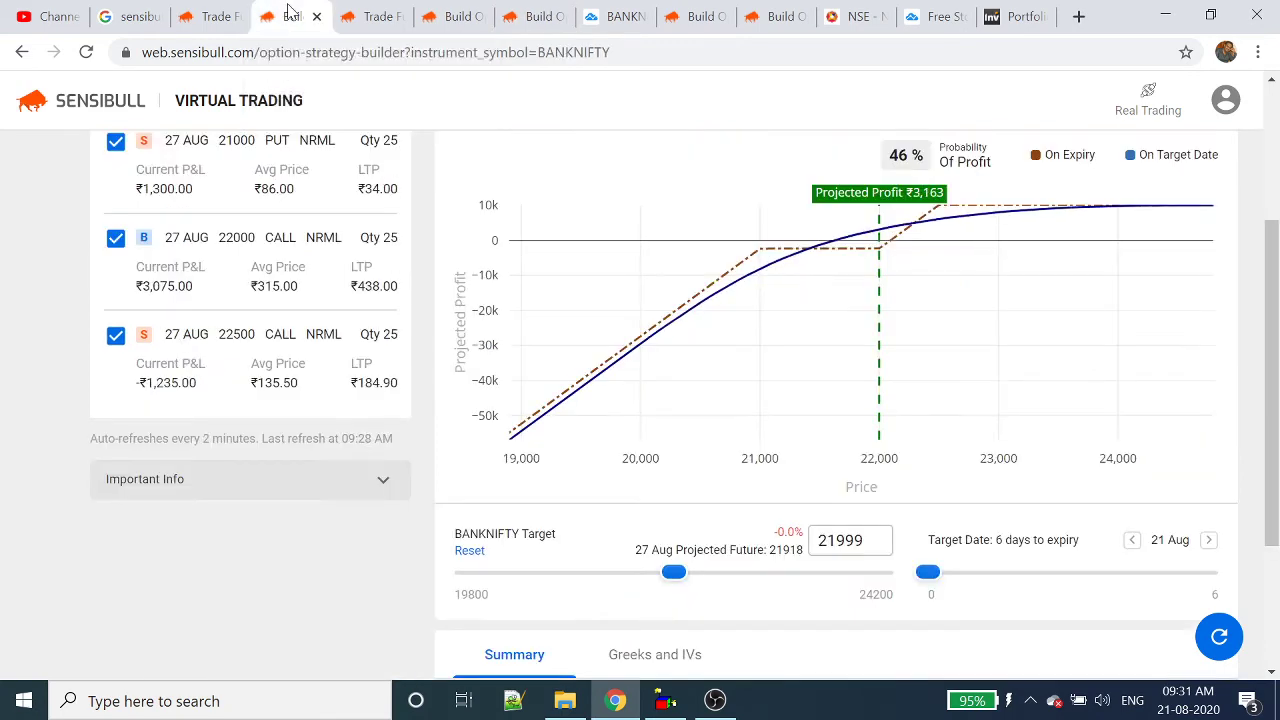
{"action": "left_click", "coordinate": [212, 12]}
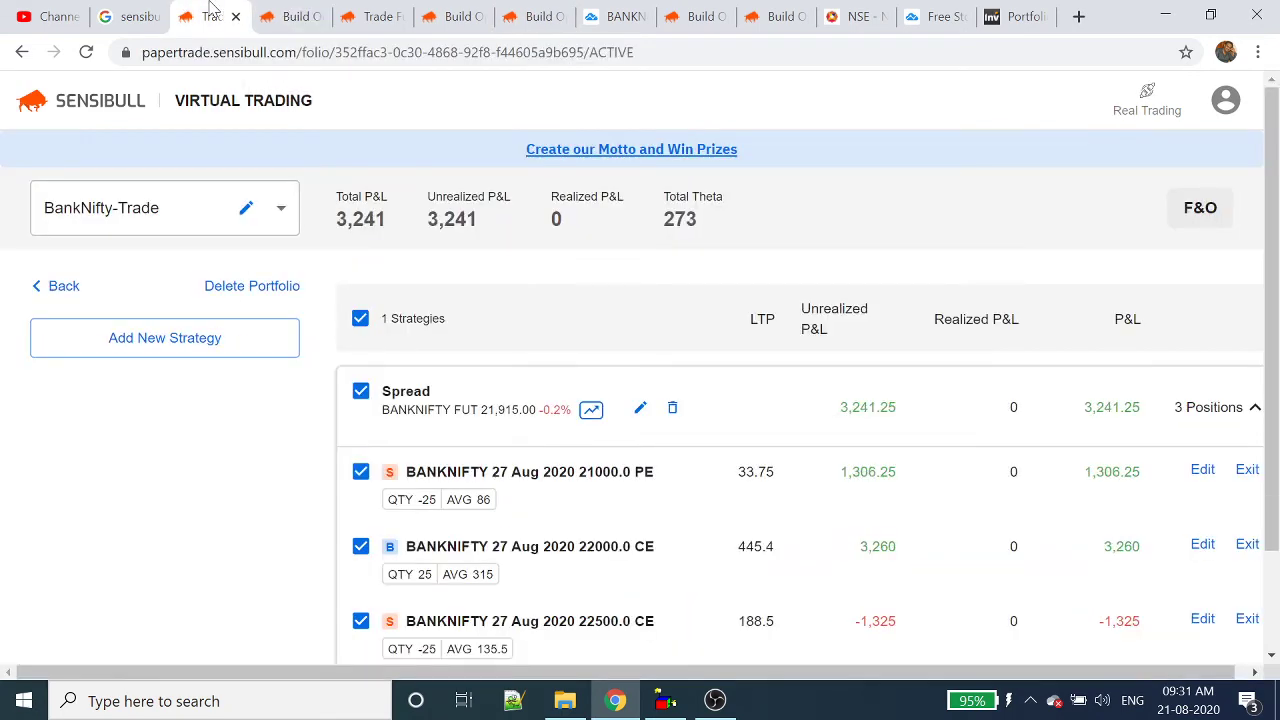
{"action": "left_click", "coordinate": [41, 289]}
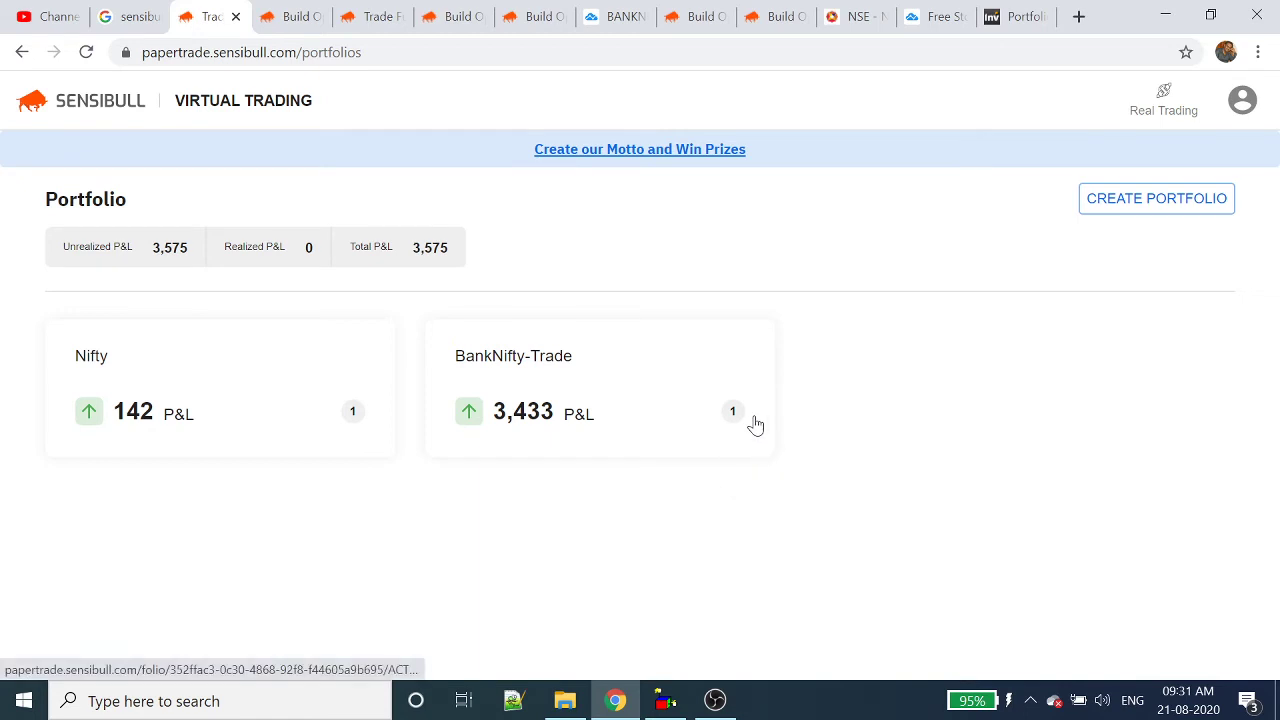
{"action": "left_click", "coordinate": [358, 418]}
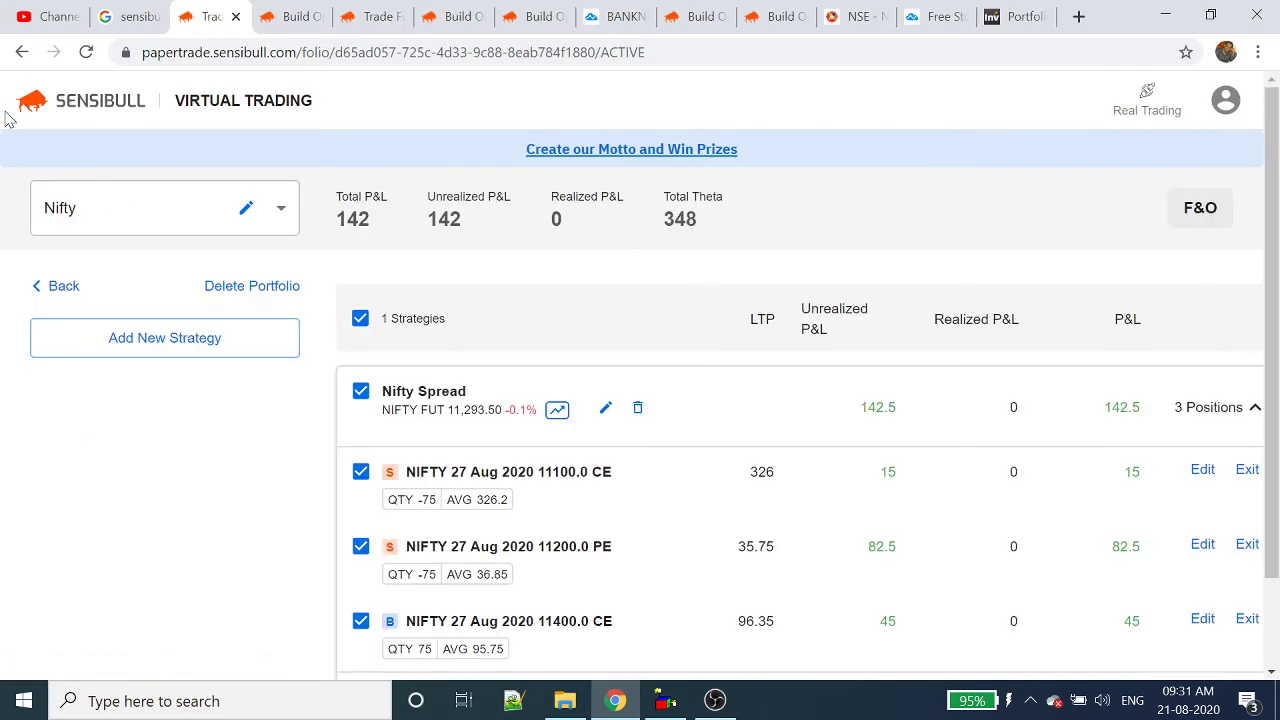
{"action": "left_click", "coordinate": [26, 54]}
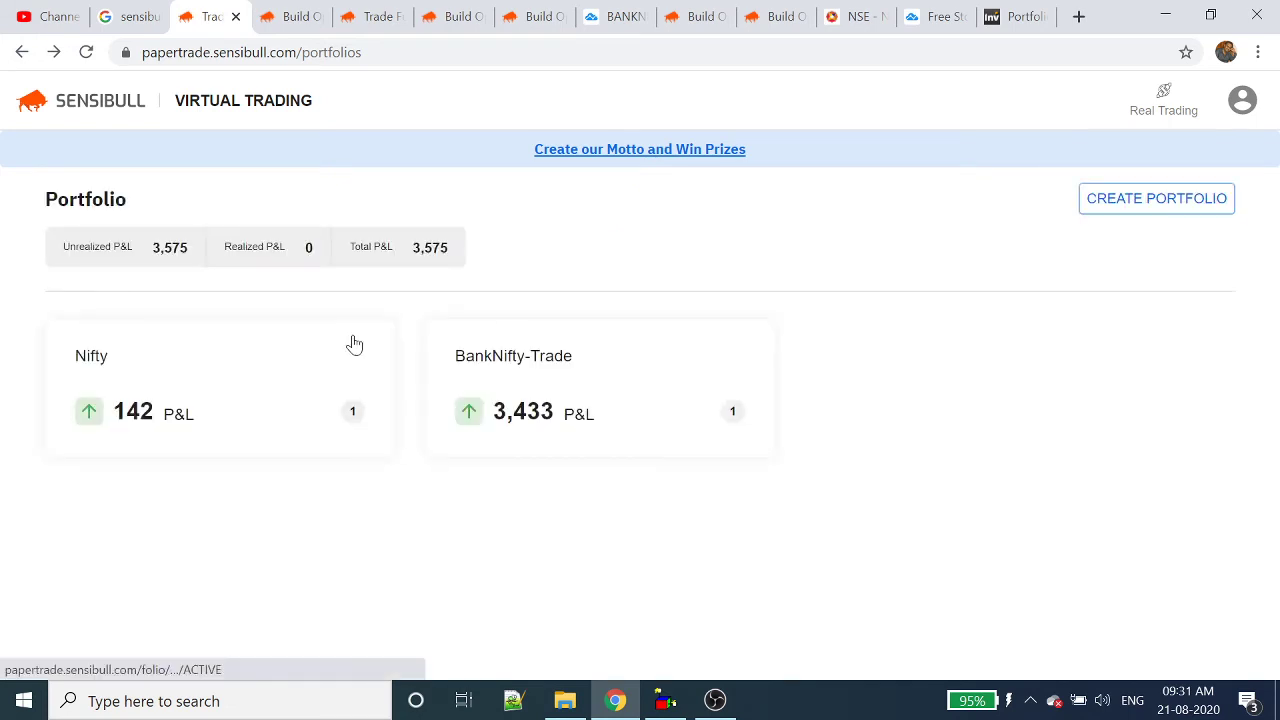
Open the BankNifty-Trade and Nifty portfolios in separate browser tabs and view the BankNifty-Trade Spread positions with their Greeks
{"action": "right_click", "coordinate": [742, 421]}
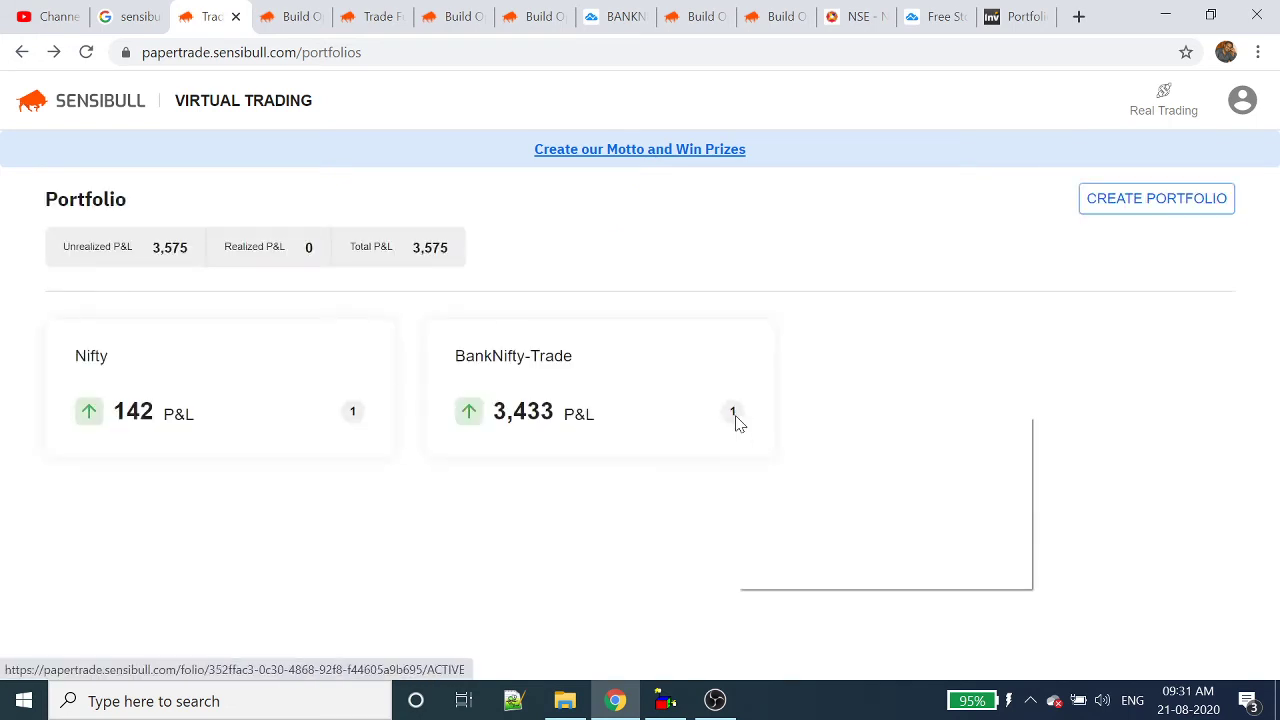
{"action": "left_click", "coordinate": [814, 434]}
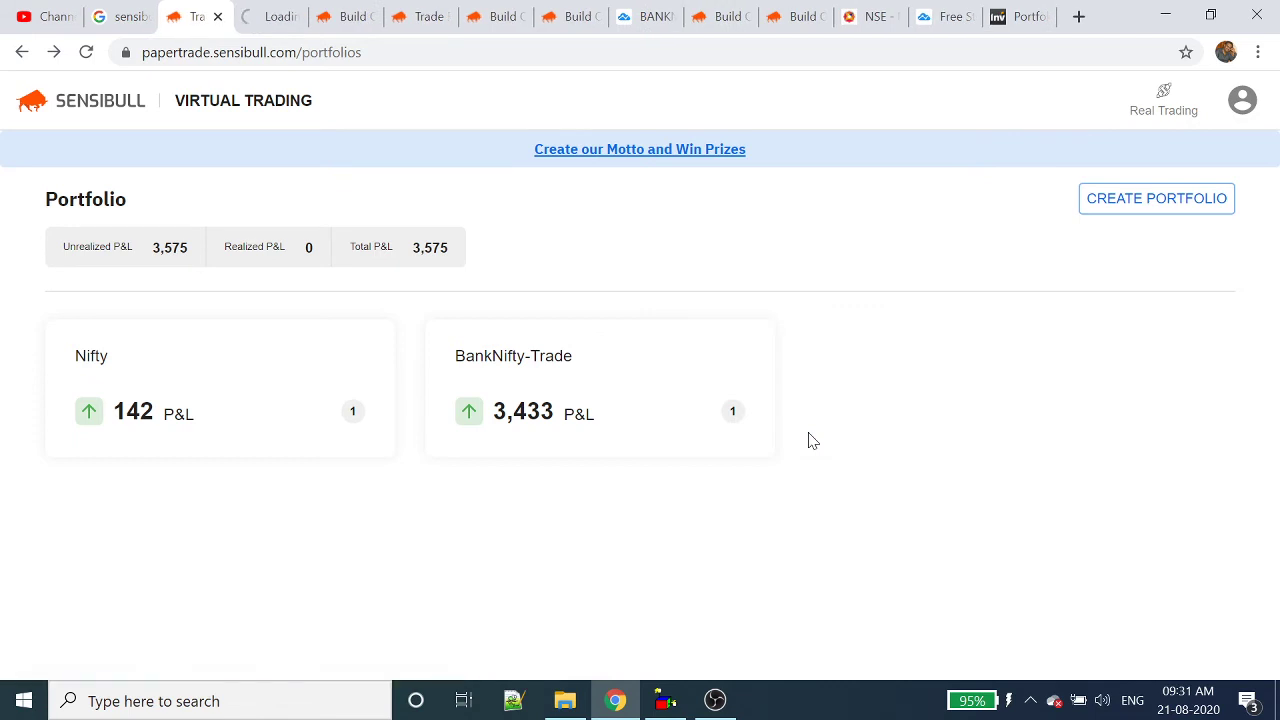
{"action": "right_click", "coordinate": [360, 422]}
{"action": "left_click", "coordinate": [386, 431]}
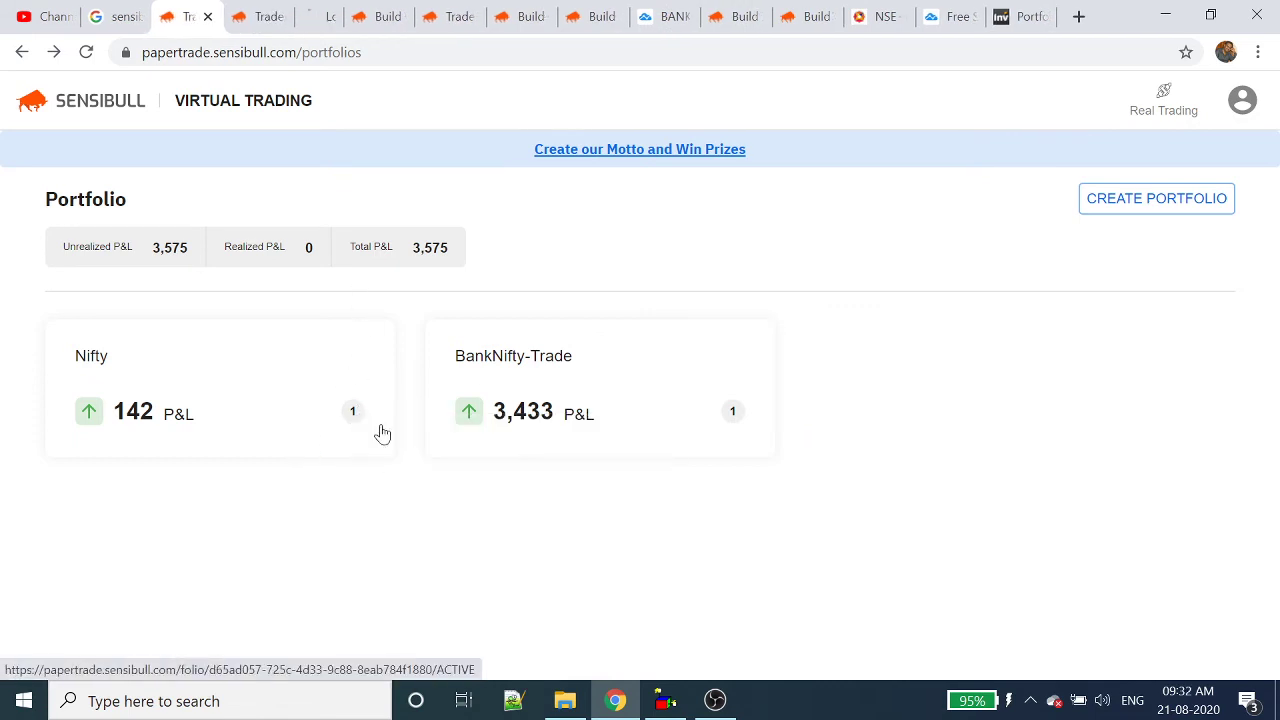
{"action": "key", "text": "ctrl+Tab"}
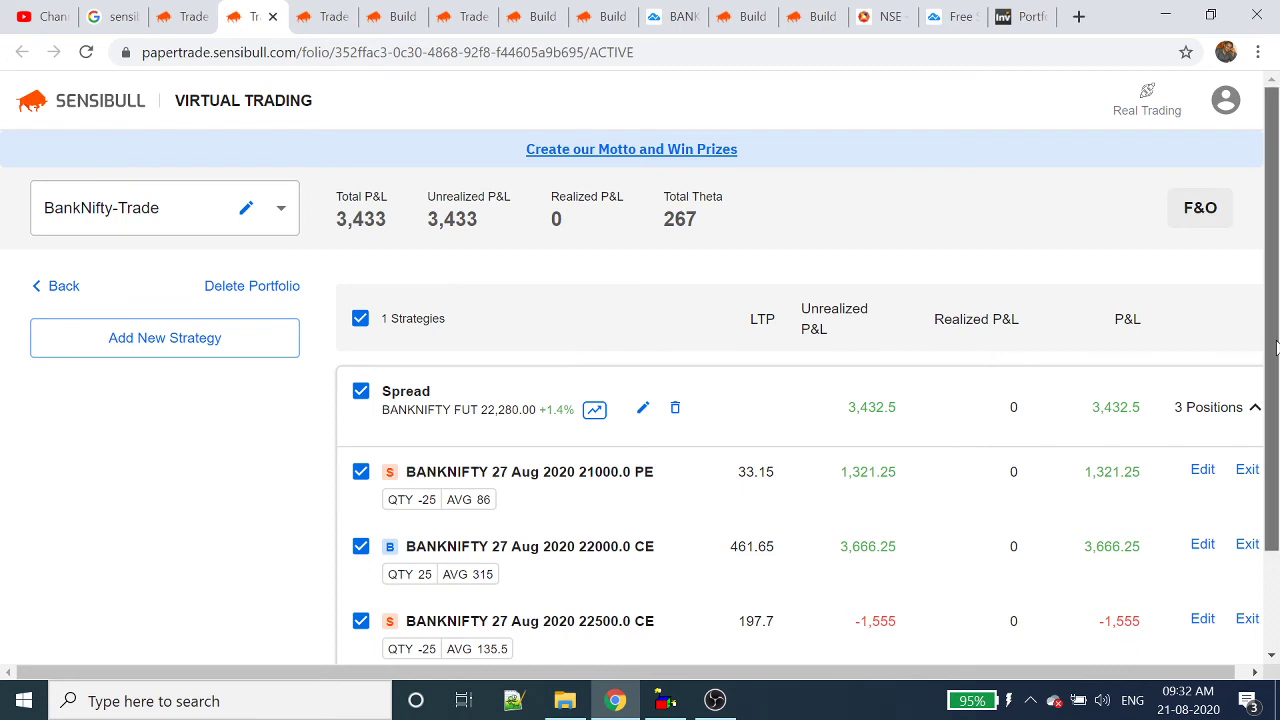
{"action": "left_click_drag", "start_coordinate": [1275, 346], "coordinate": [1275, 463]}
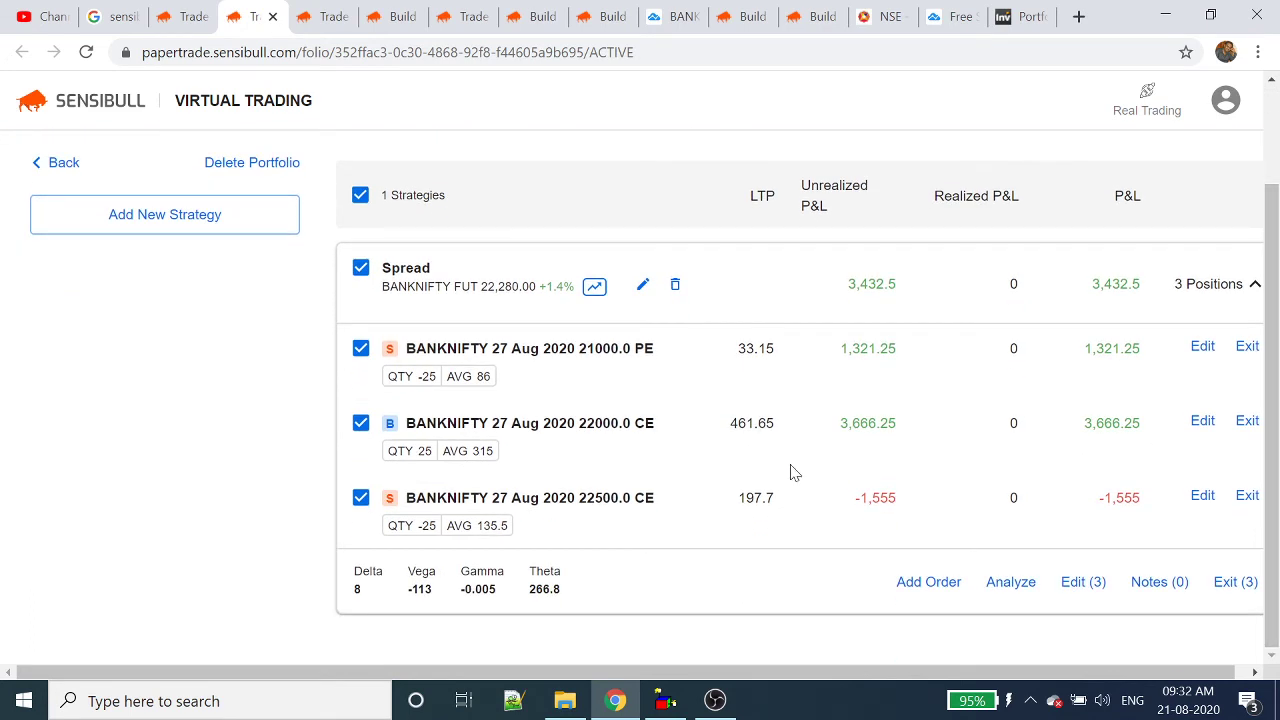